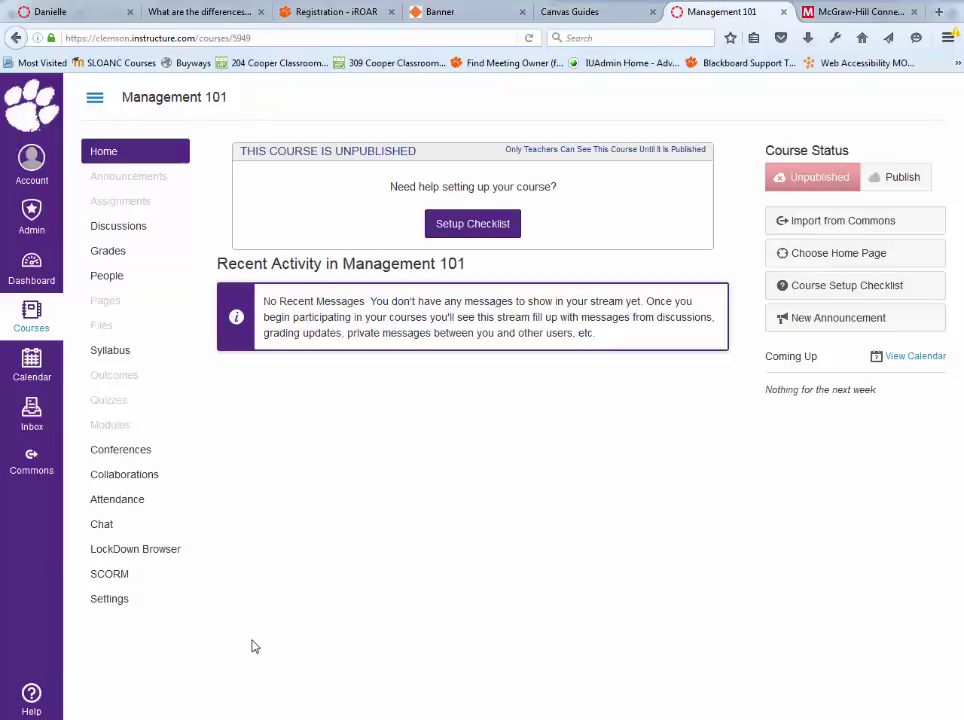
Move McGraw Hill Connect Deep Integration into the visible course navigation items and save.
{"action": "left_click", "coordinate": [115, 603]}
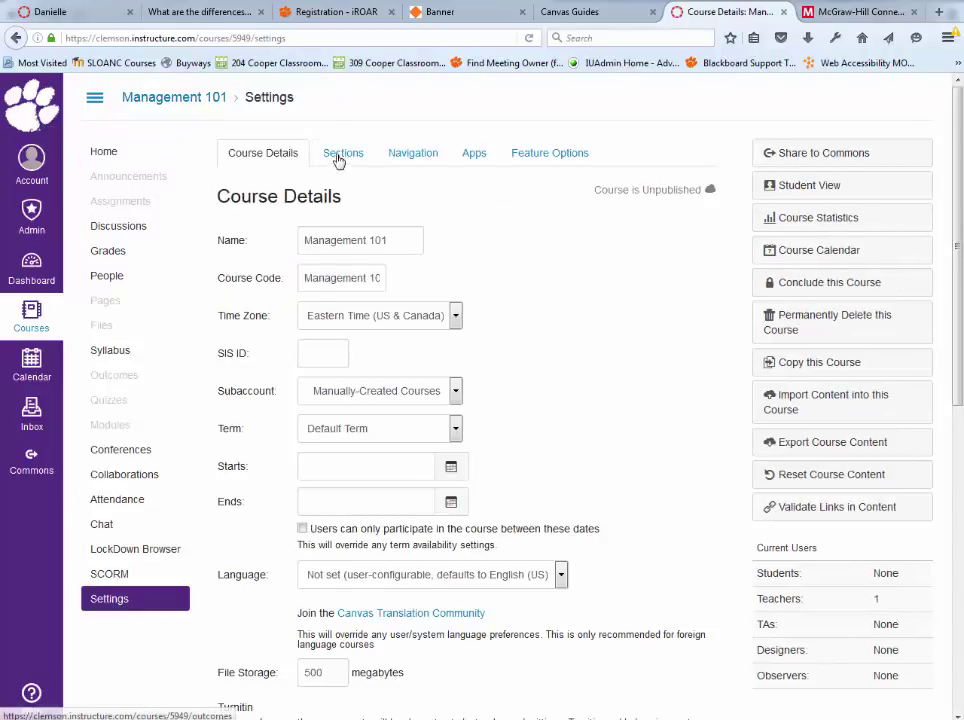
{"action": "left_click", "coordinate": [415, 155]}
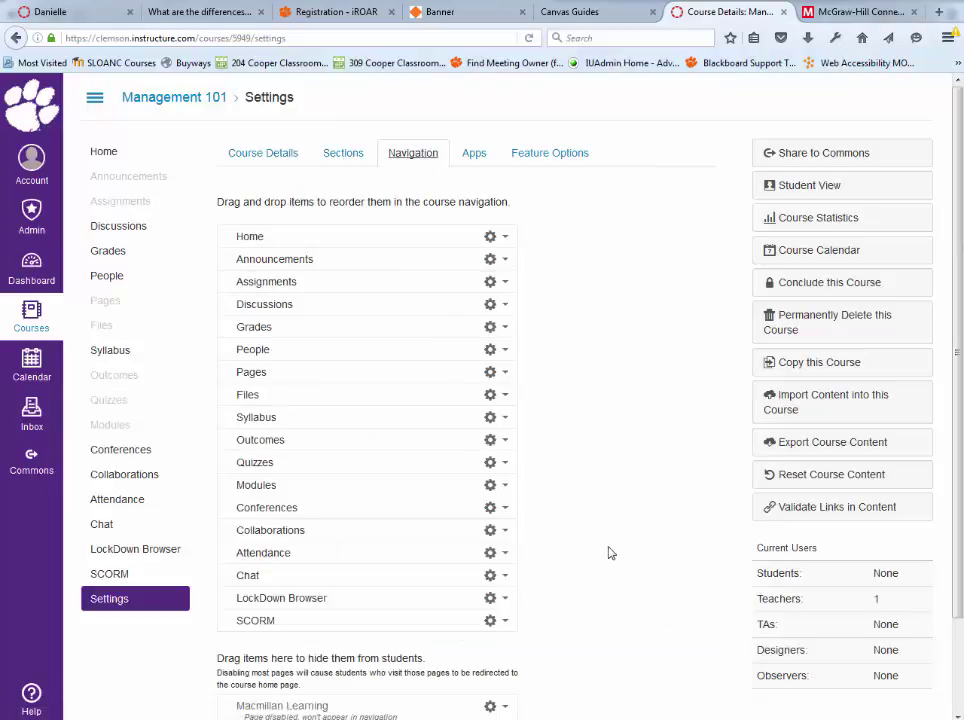
{"action": "scroll", "coordinate": [610, 553], "scroll_direction": "down", "scroll_amount": 2}
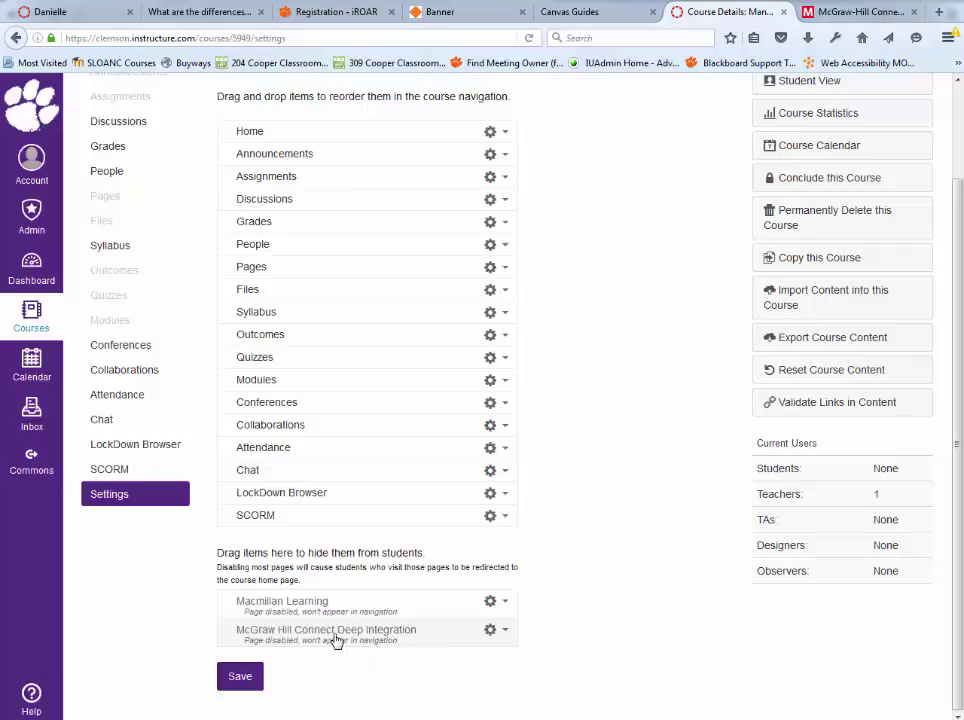
{"action": "left_click_drag", "start_coordinate": [336, 639], "coordinate": [344, 588]}
{"action": "left_click", "coordinate": [239, 700]}
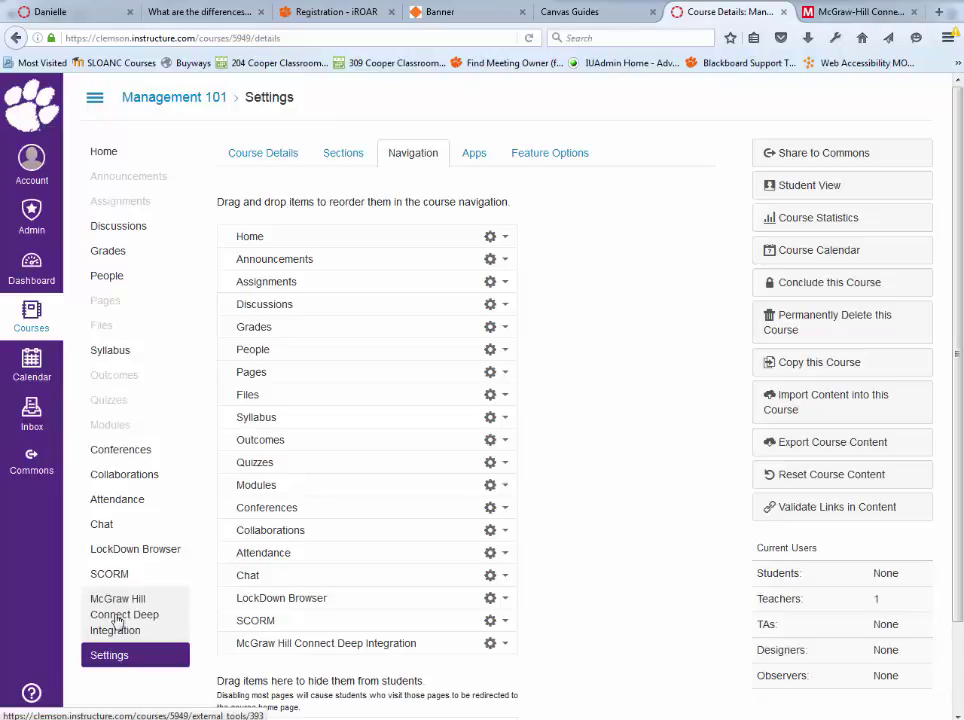
Launch McGraw Hill Connect Deep Integration from the course menu and authorize McGraw-Hill Campus access.
{"action": "left_click", "coordinate": [117, 621]}
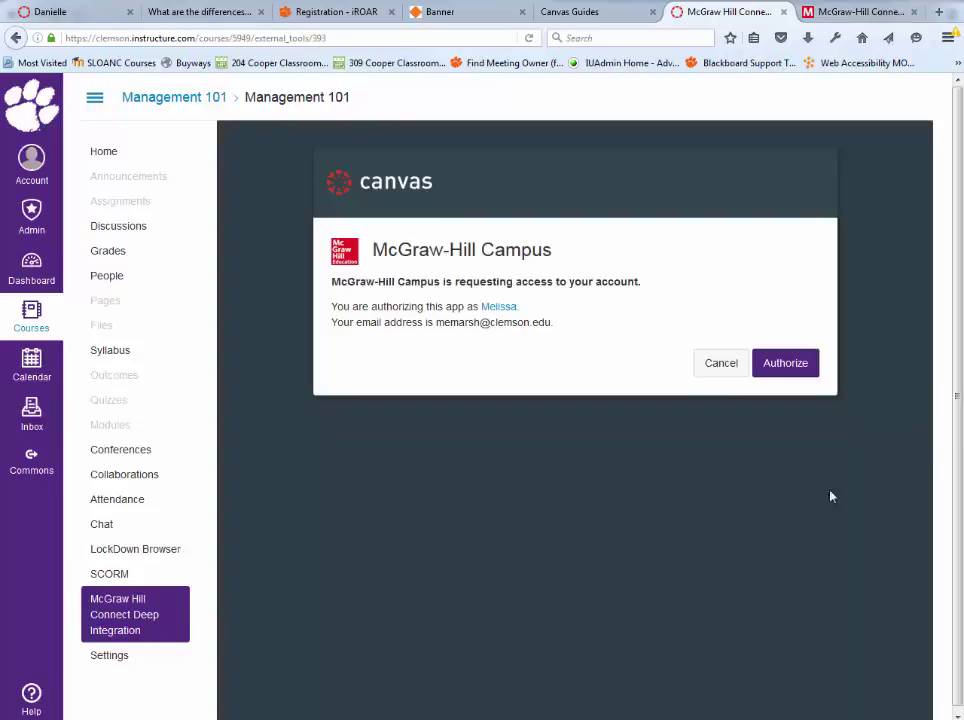
{"action": "left_click", "coordinate": [786, 365]}
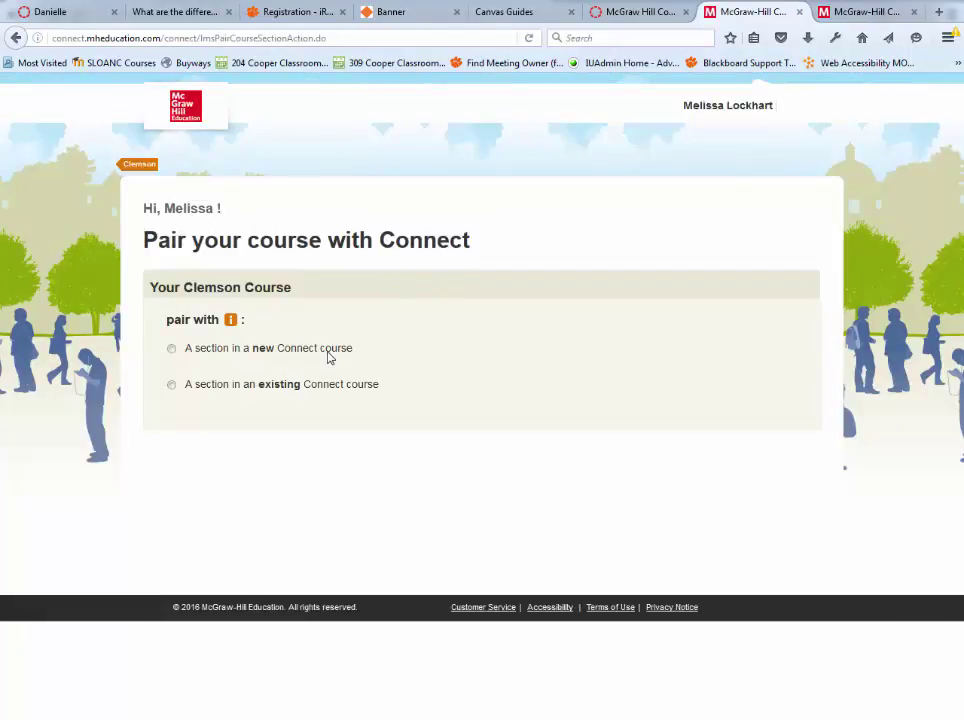
Pair with the existing Management Connect course as a new section named 002-memarsh.
{"action": "left_click", "coordinate": [171, 386]}
{"action": "scroll", "coordinate": [300, 447], "scroll_direction": "down", "scroll_amount": 3}
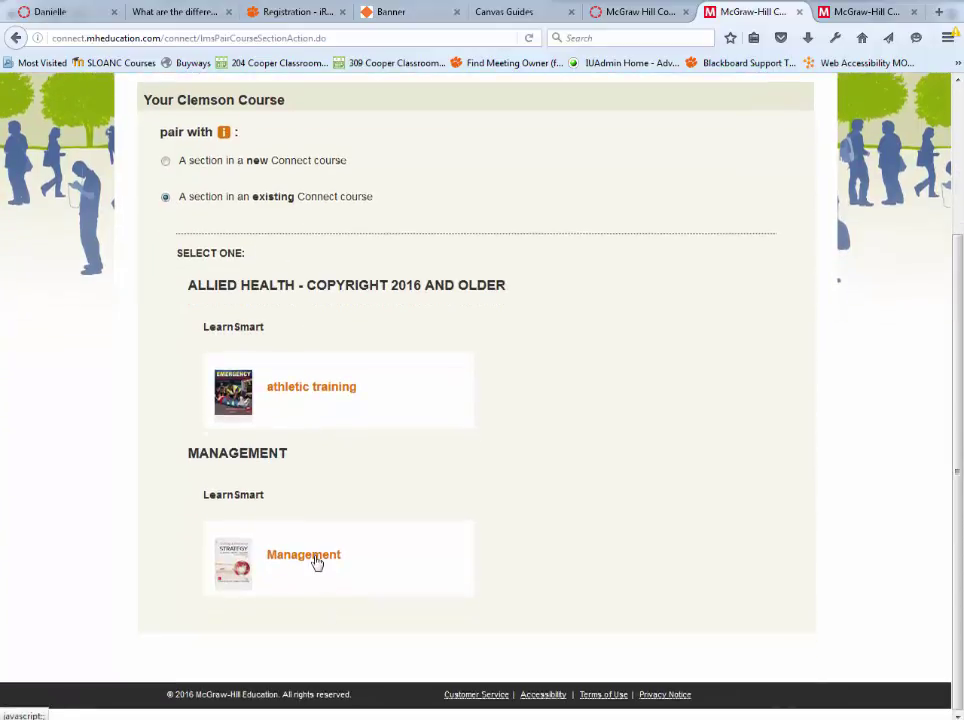
{"action": "left_click", "coordinate": [316, 562]}
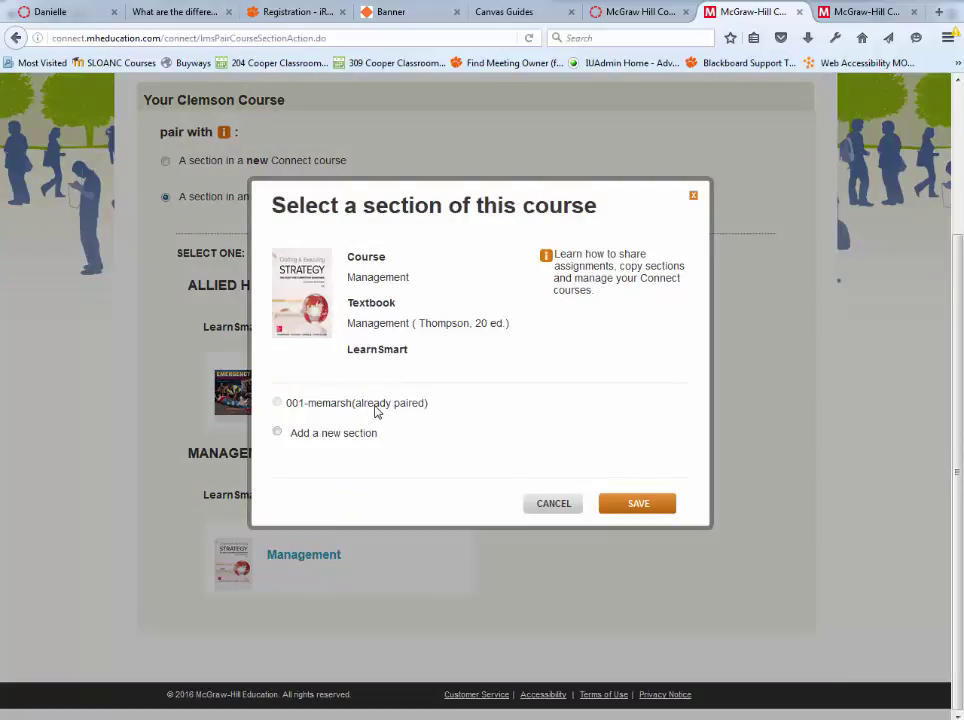
{"action": "left_click", "coordinate": [278, 433]}
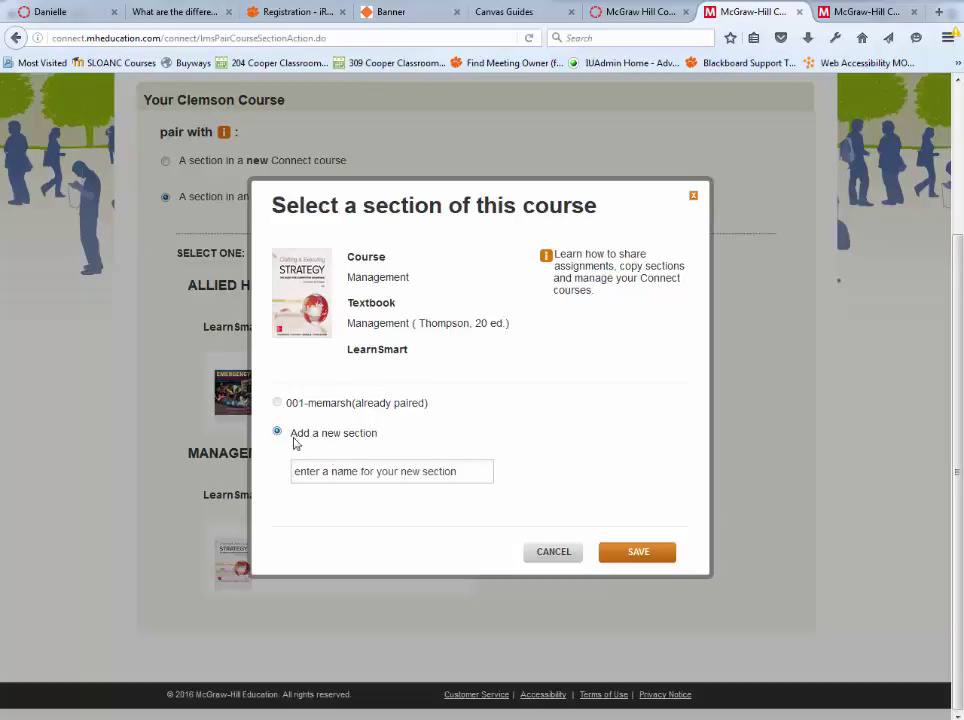
{"action": "left_click", "coordinate": [423, 473]}
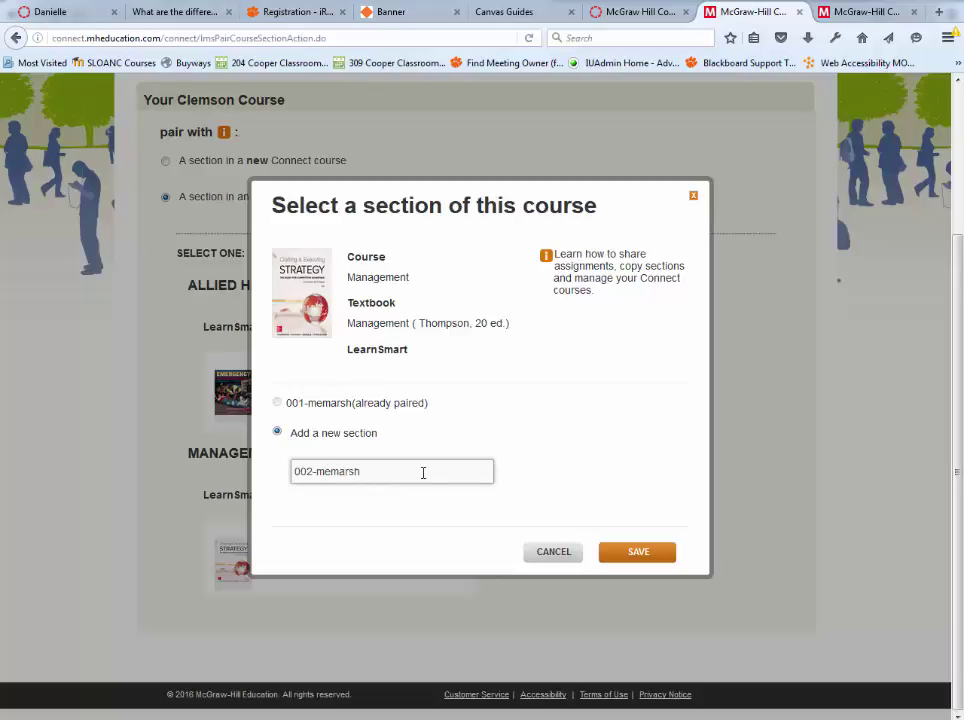
{"action": "left_click", "coordinate": [636, 559]}
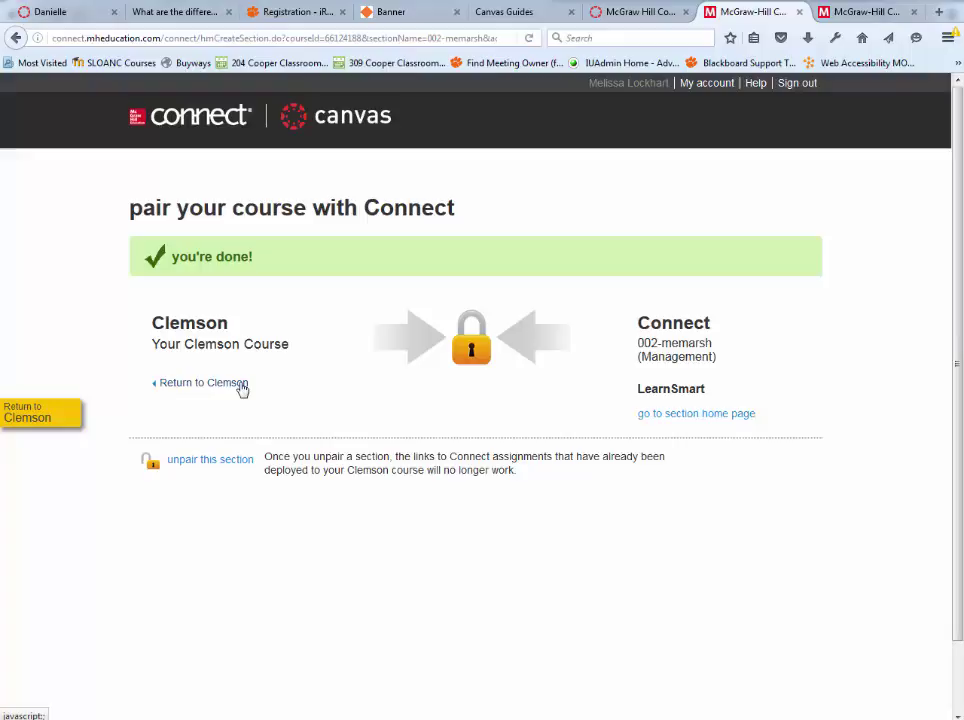
Return to the Clemson Canvas course, reopen its Connect page, and go to section 002-memarsh.
{"action": "left_click", "coordinate": [227, 388]}
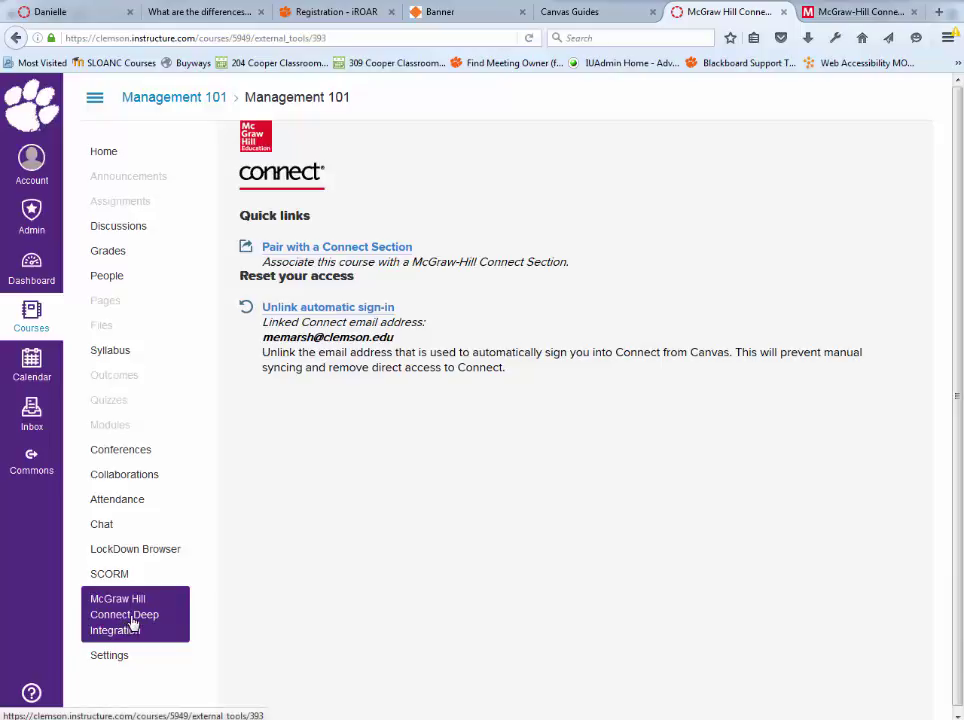
{"action": "left_click", "coordinate": [133, 623]}
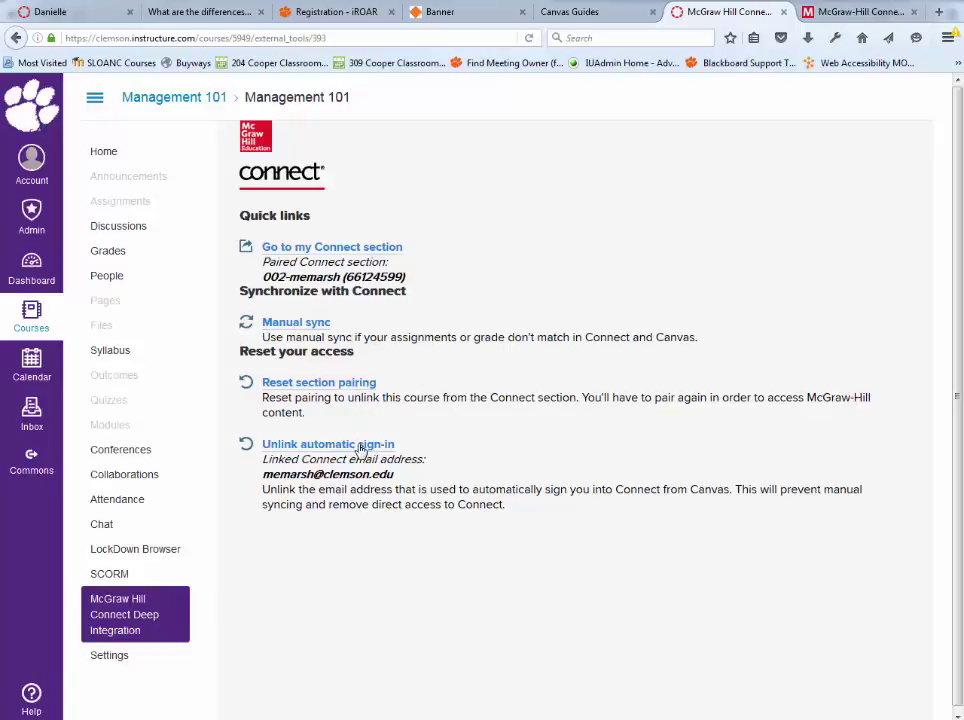
{"action": "left_click", "coordinate": [358, 252]}
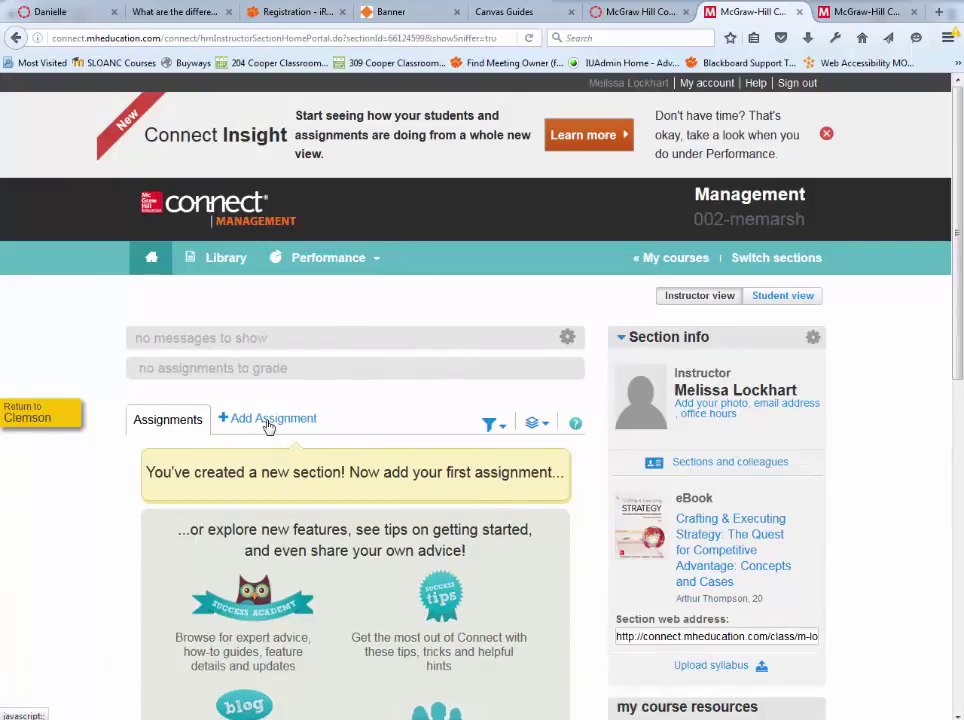
Add a LearnSmart assignment for RES. Case 01: Mystic Monk Coffee, worth 100 points.
{"action": "left_click", "coordinate": [268, 420]}
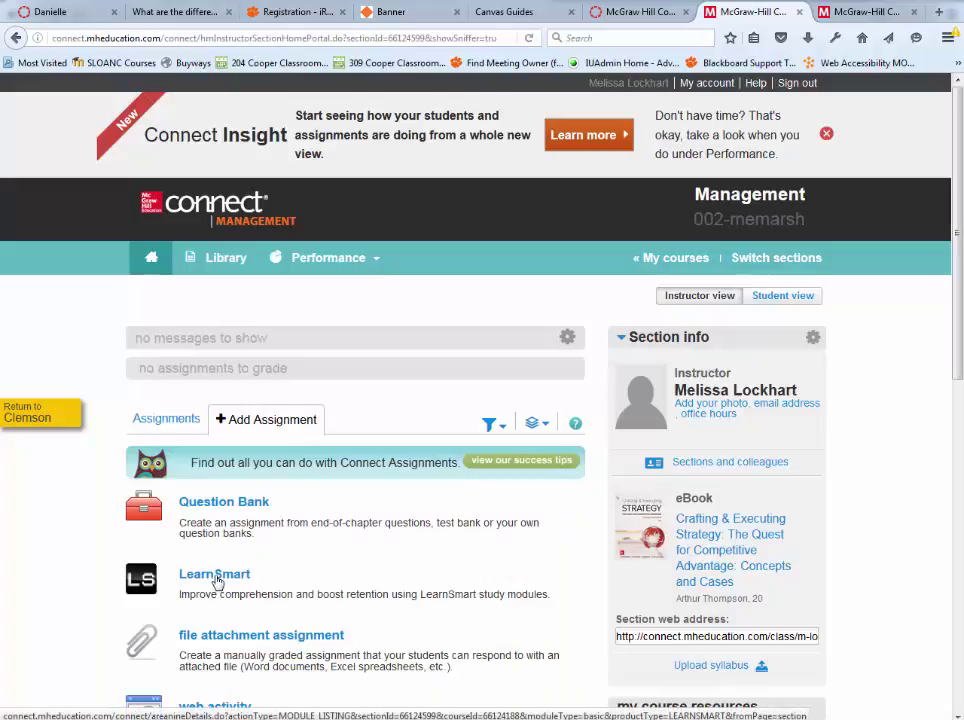
{"action": "left_click", "coordinate": [216, 579]}
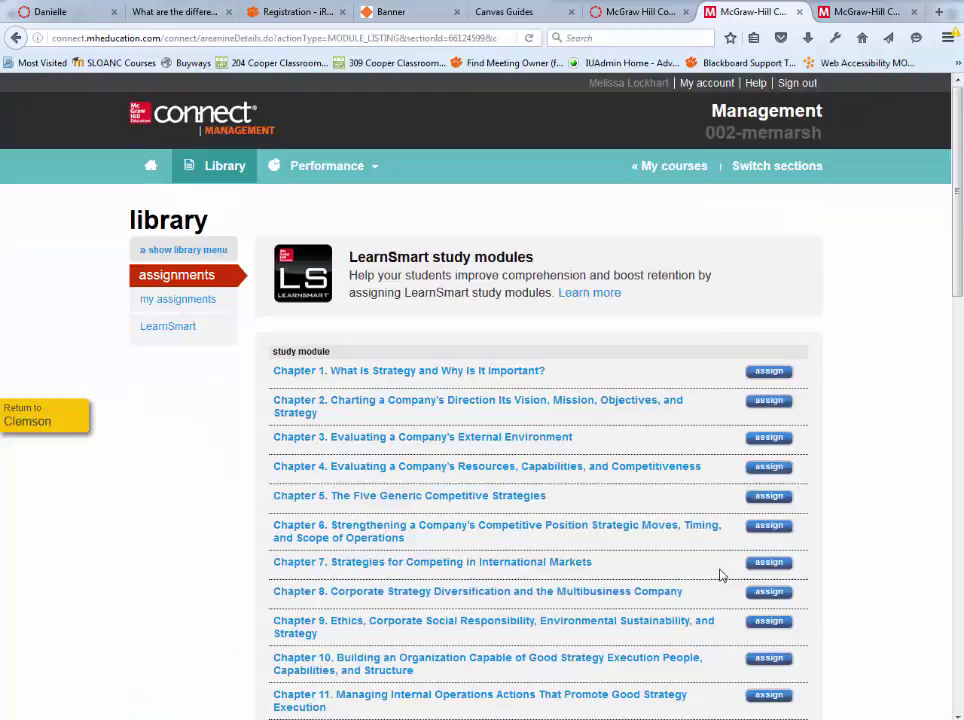
{"action": "scroll", "coordinate": [719, 575], "scroll_direction": "down", "scroll_amount": 5}
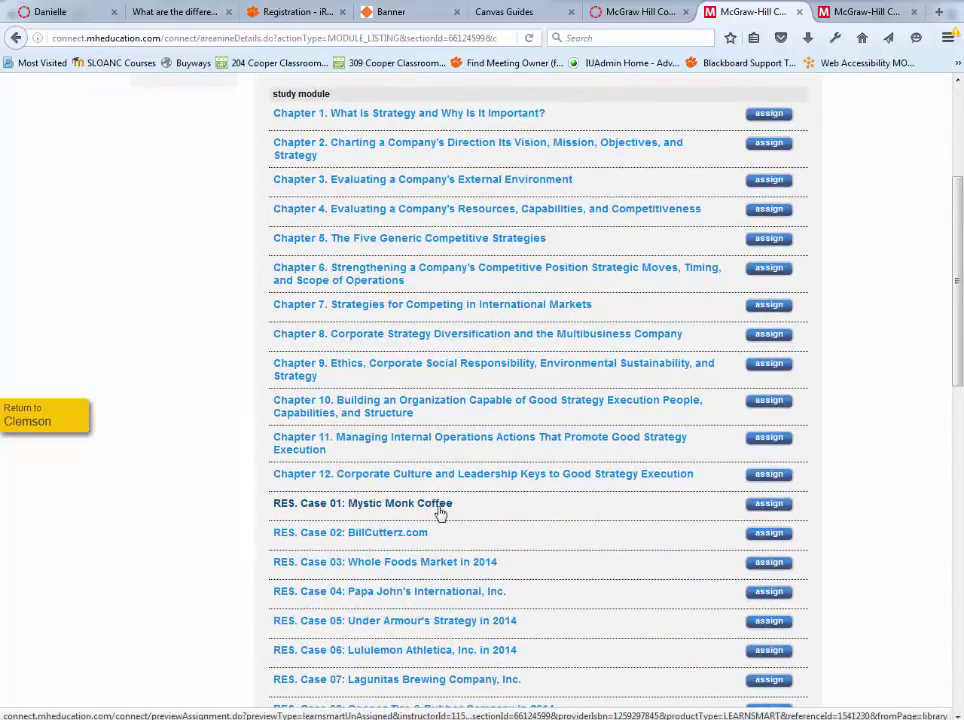
{"action": "left_click", "coordinate": [778, 507]}
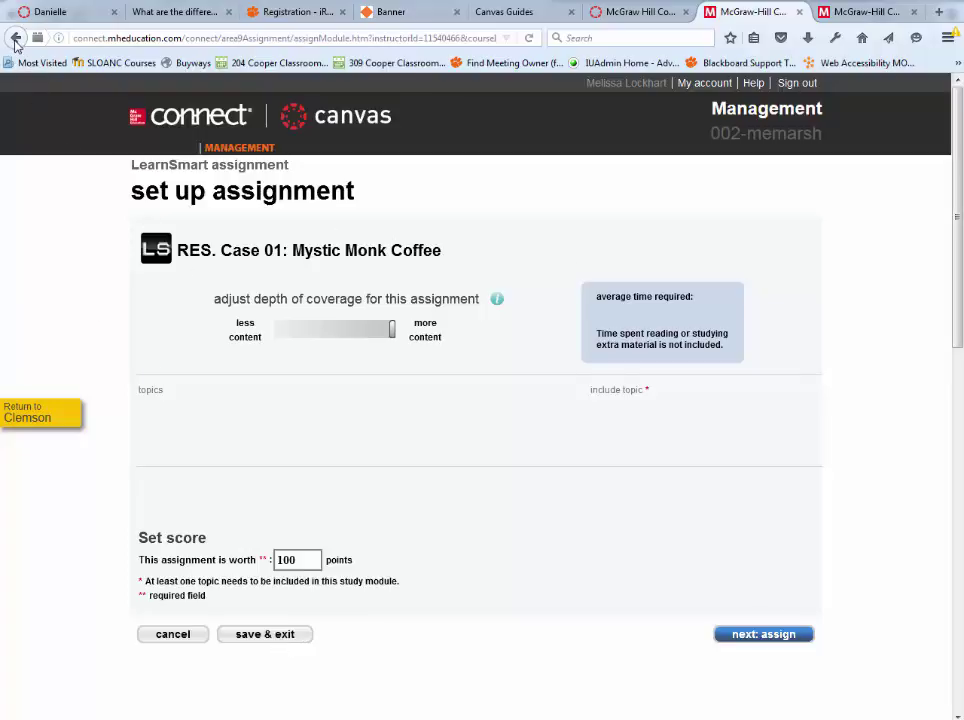
Back in the module library, assign RES. Case 10: Chipotle Mexican Grill in 2014.
{"action": "left_click", "coordinate": [15, 41]}
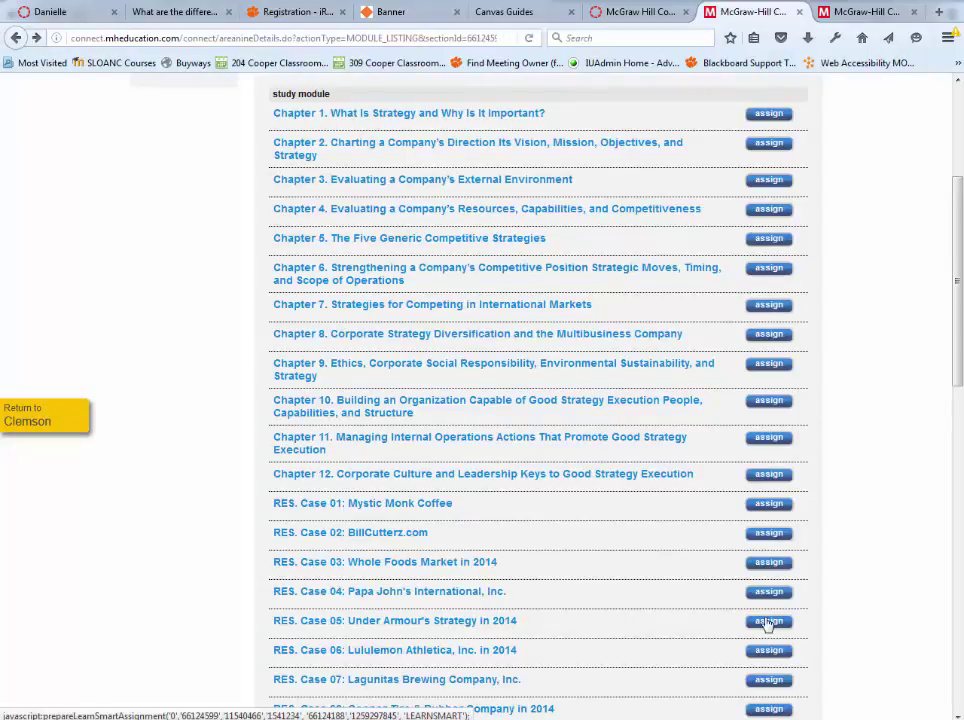
{"action": "scroll", "coordinate": [760, 617], "scroll_direction": "down", "scroll_amount": 5}
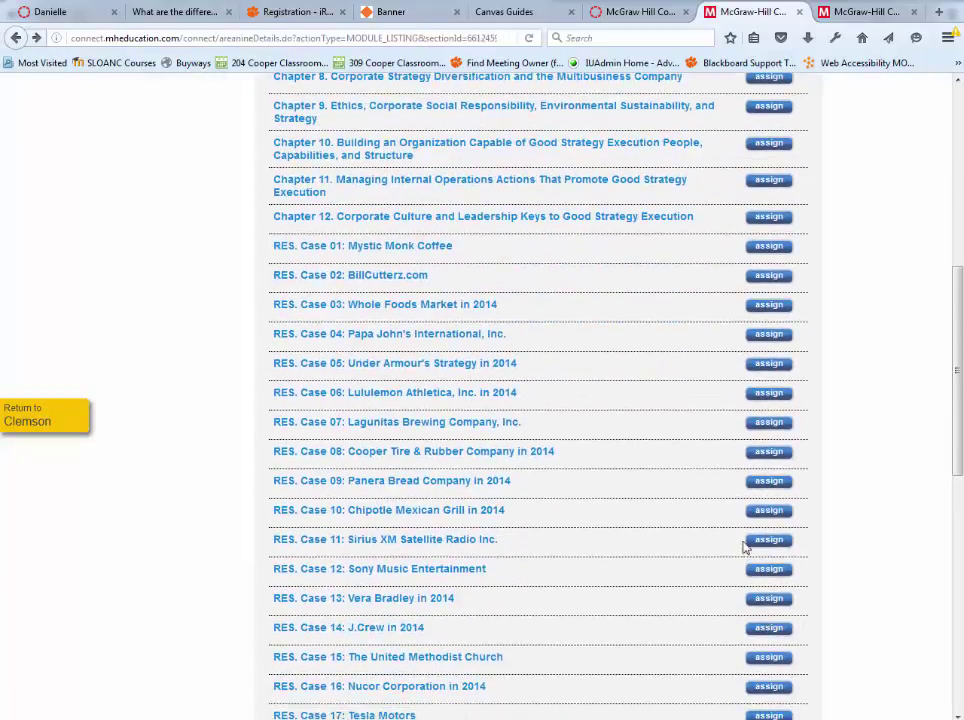
{"action": "left_click", "coordinate": [769, 512]}
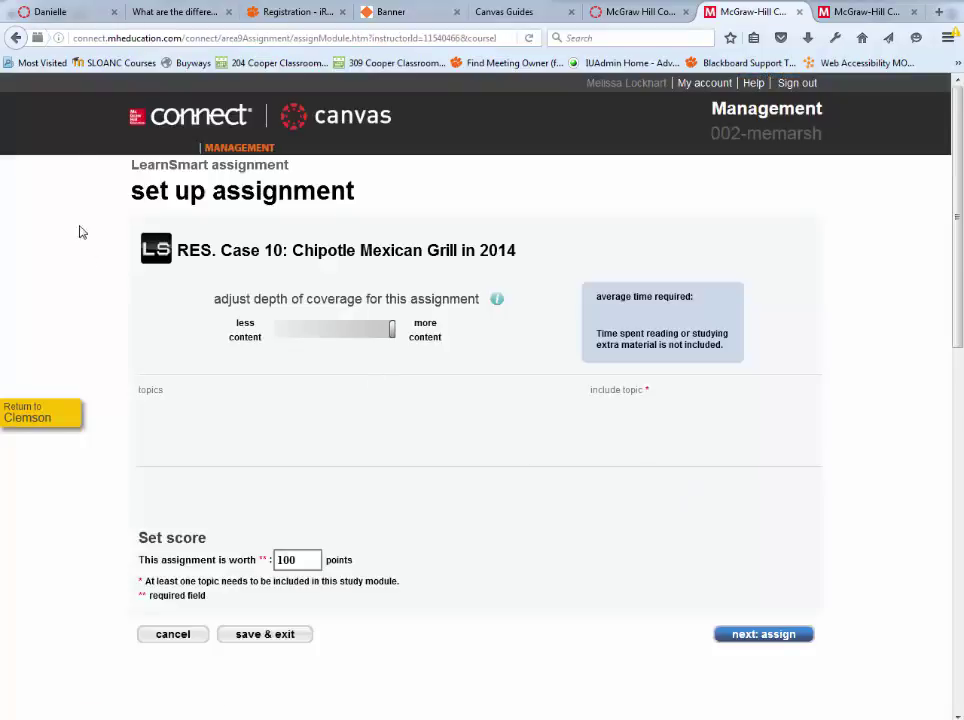
Assign RES. Case 20: Wal-Mart in Africa and return to the study module library.
{"action": "left_click", "coordinate": [15, 37]}
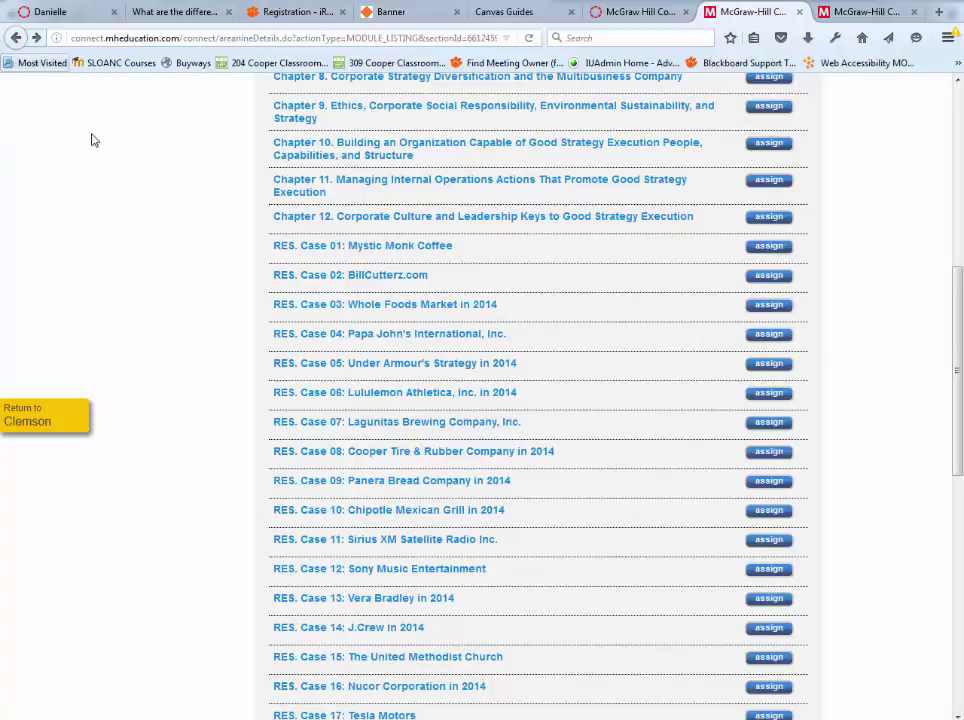
{"action": "scroll", "coordinate": [499, 682], "scroll_direction": "down", "scroll_amount": 3}
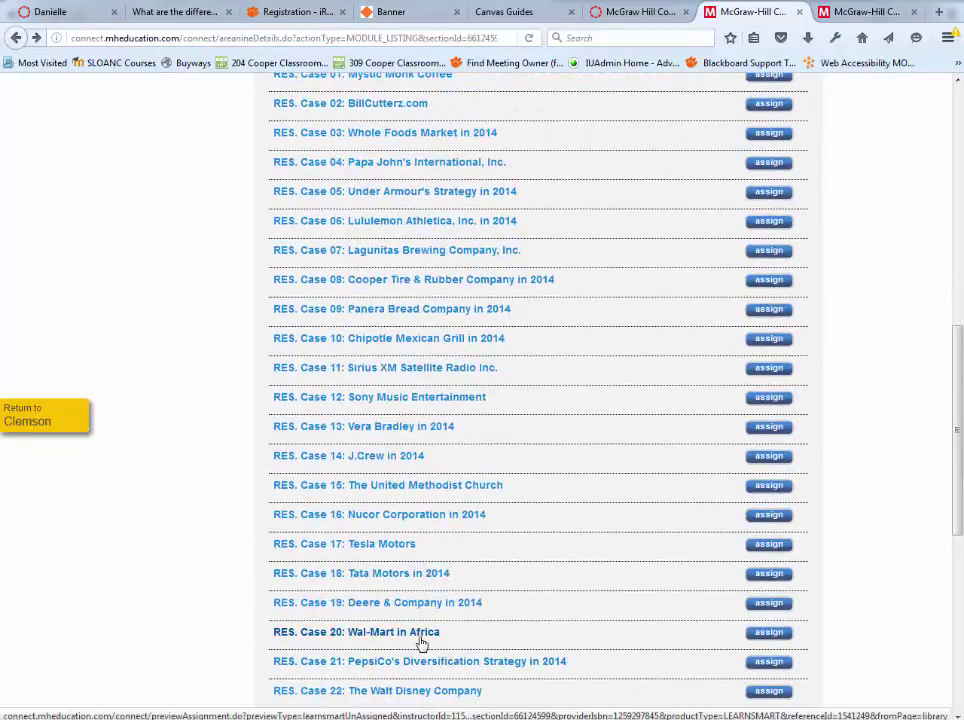
{"action": "left_click", "coordinate": [758, 640]}
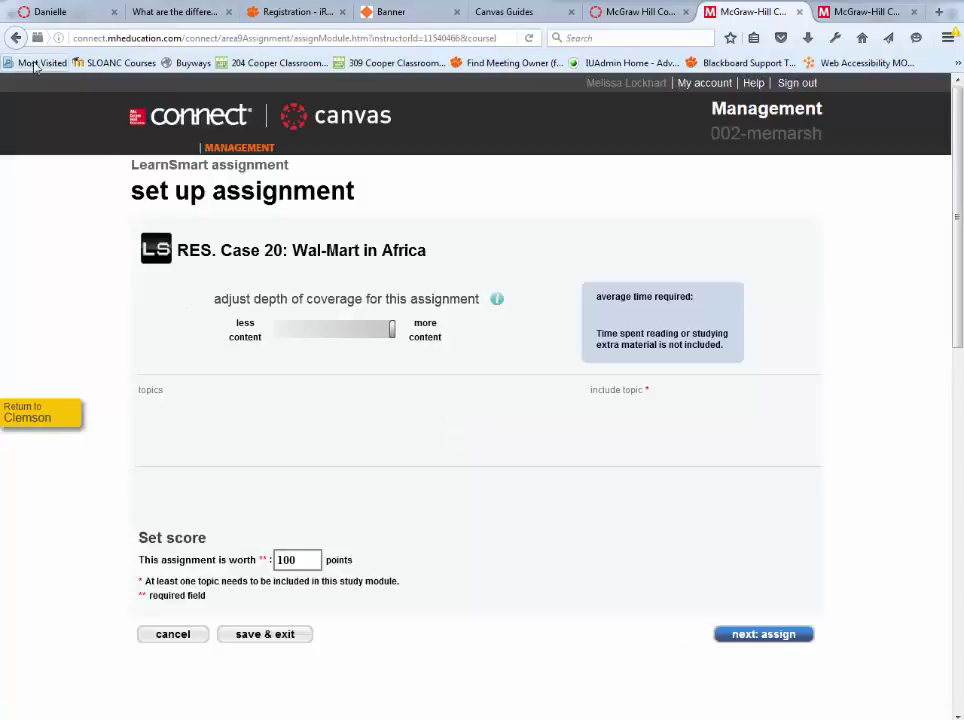
{"action": "left_click", "coordinate": [15, 40]}
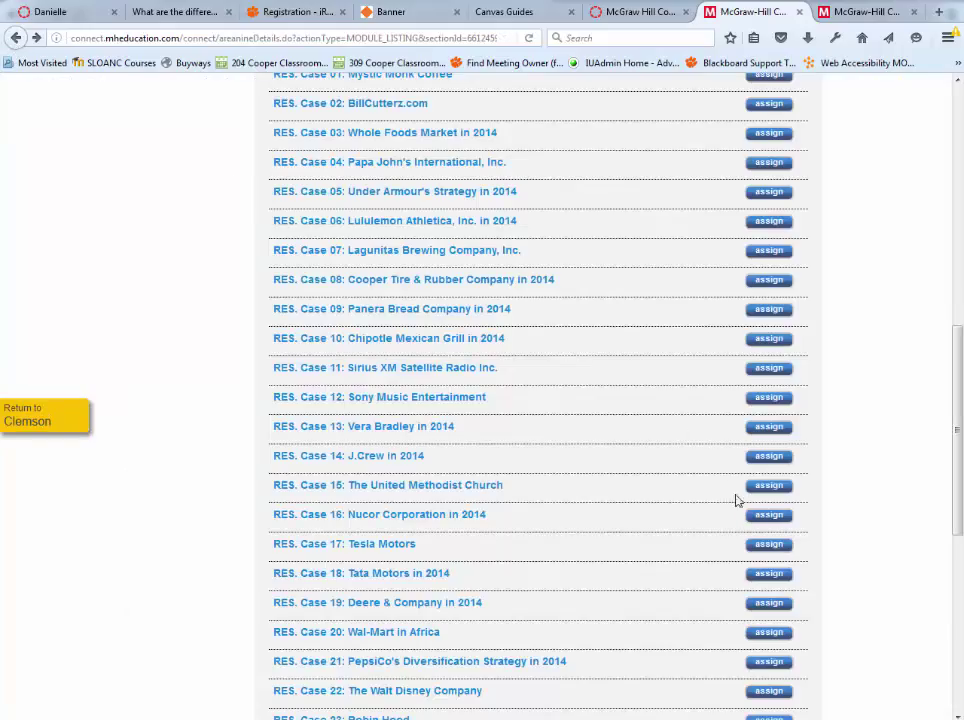
{"action": "scroll", "coordinate": [755, 532], "scroll_direction": "up", "scroll_amount": 10}
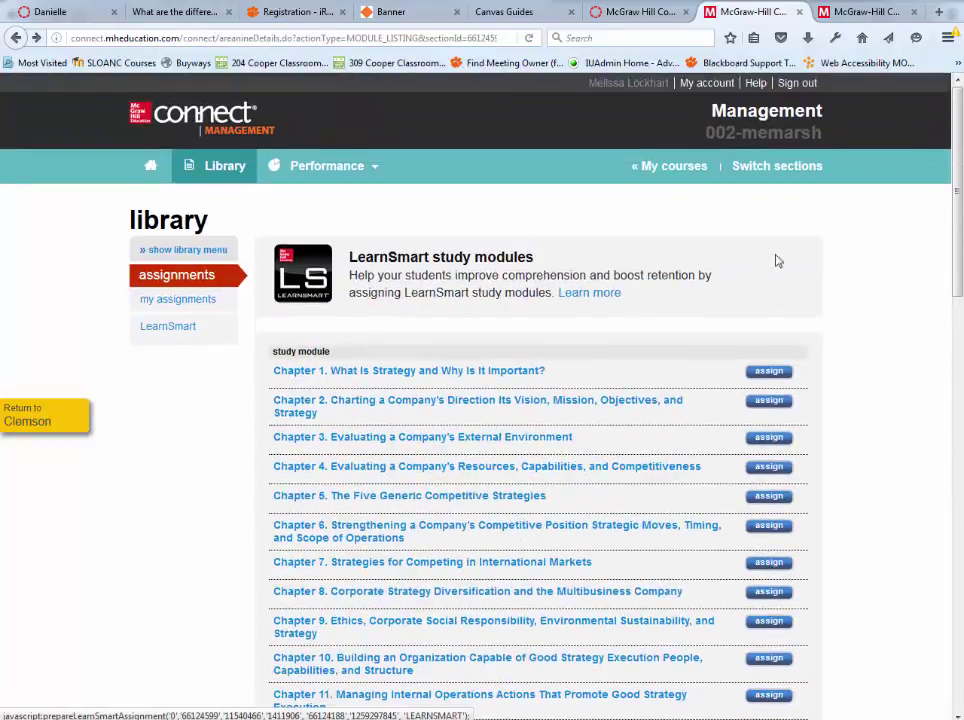
From My courses, open section 002-memarsh's Mystic Monk Coffee assignment and its assign-to-students page.
{"action": "left_click", "coordinate": [661, 169]}
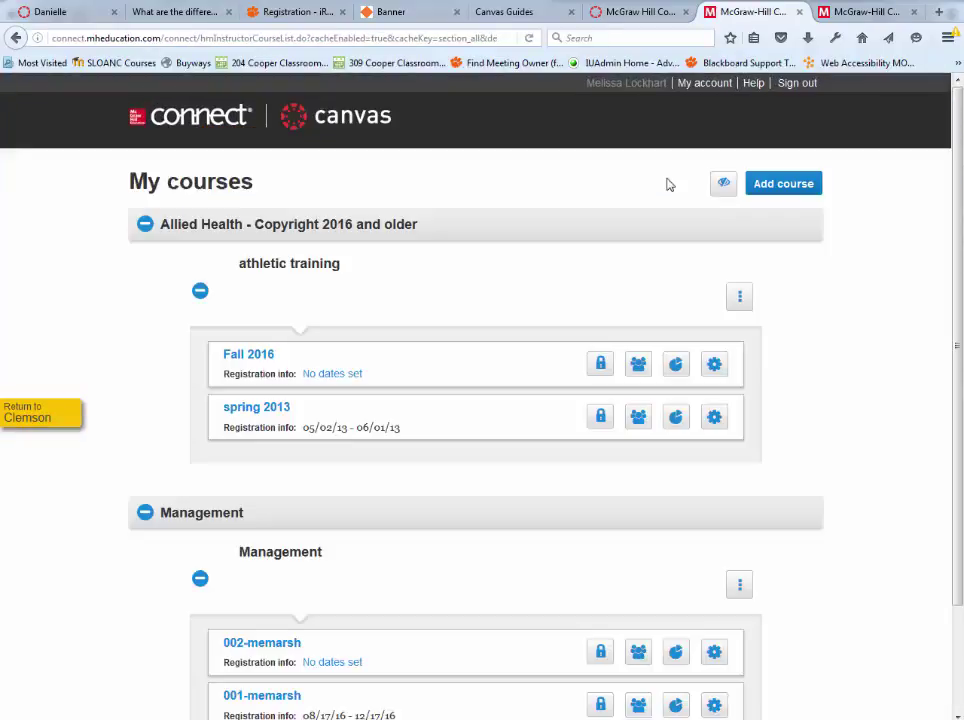
{"action": "scroll", "coordinate": [734, 608], "scroll_direction": "down", "scroll_amount": 4}
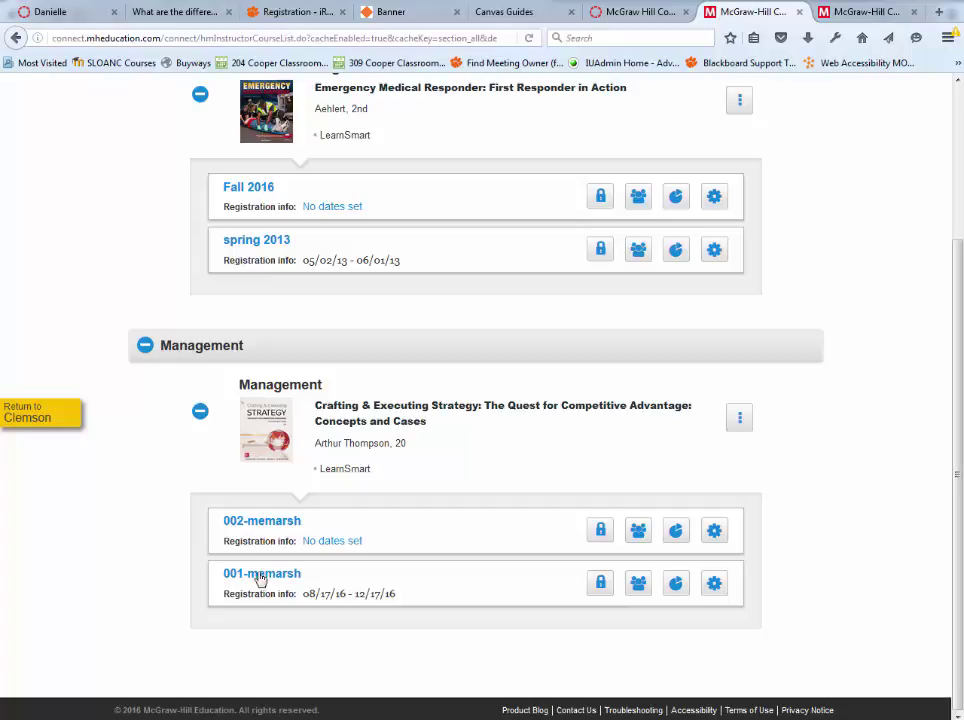
{"action": "left_click", "coordinate": [252, 525]}
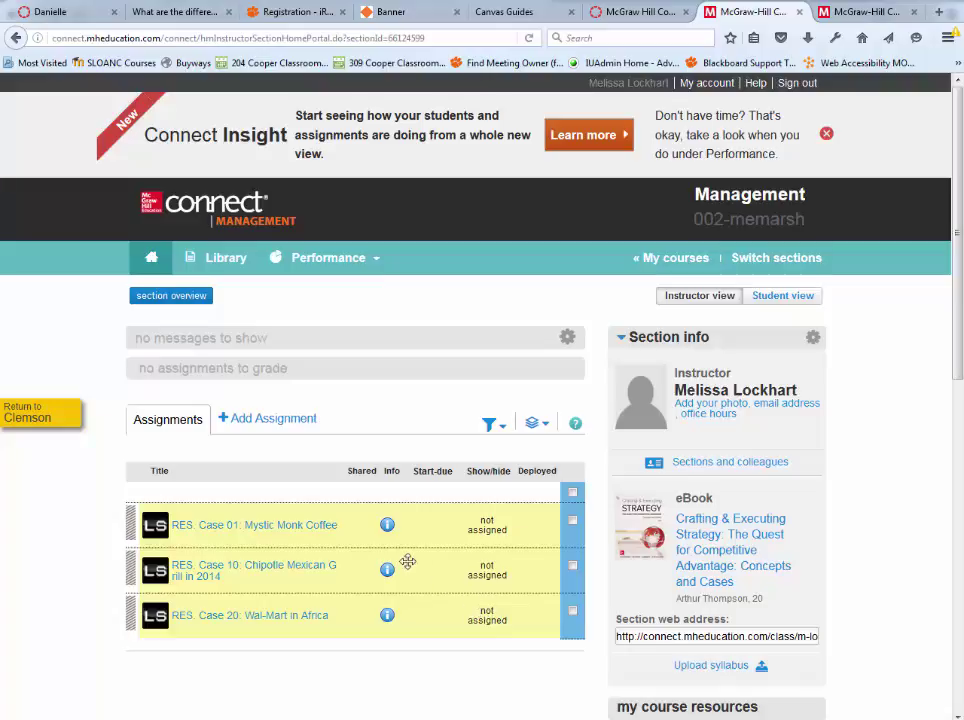
{"action": "left_click", "coordinate": [308, 530]}
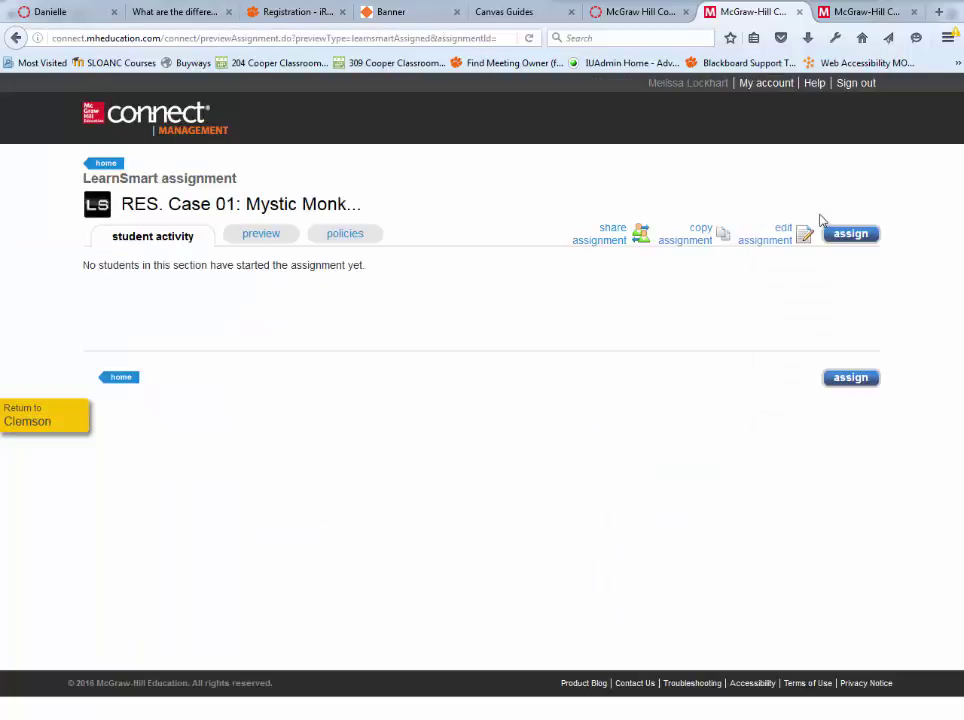
{"action": "left_click", "coordinate": [851, 380]}
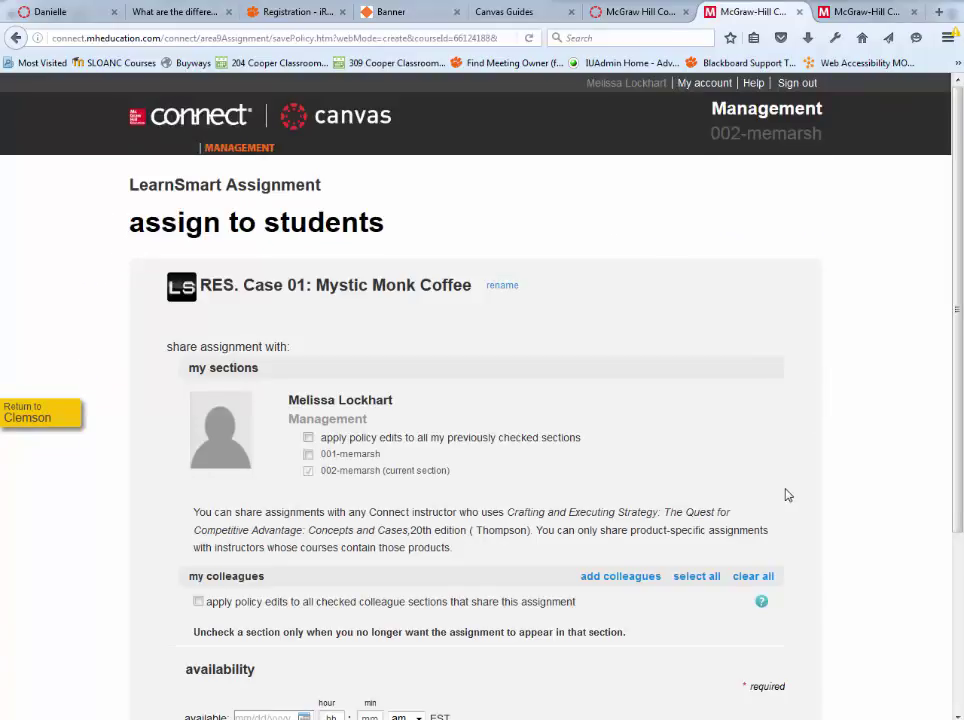
{"action": "scroll", "coordinate": [788, 495], "scroll_direction": "down", "scroll_amount": 3}
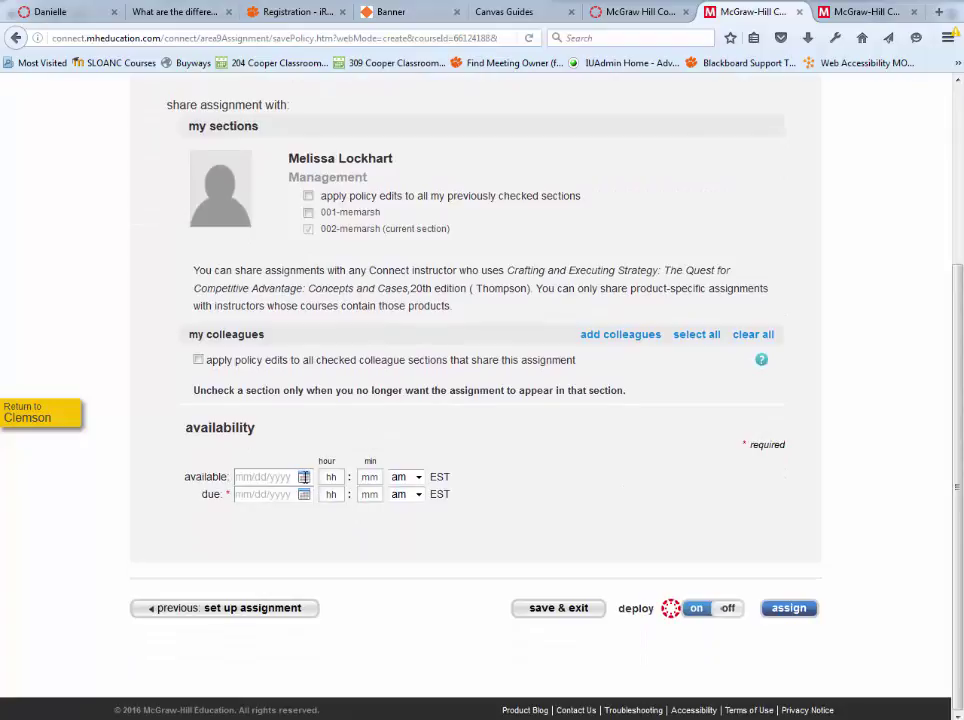
Make Mystic Monk Coffee available 08/19/2016 and due 08/26/2016 at 12:00 am, then assign it.
{"action": "left_click", "coordinate": [304, 477]}
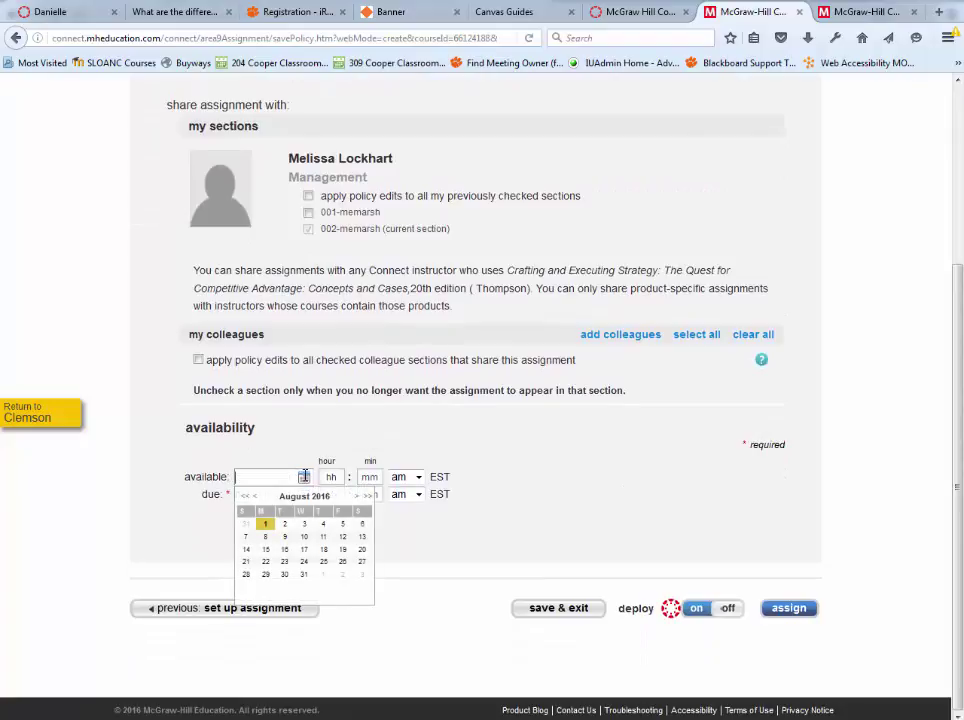
{"action": "left_click", "coordinate": [344, 556]}
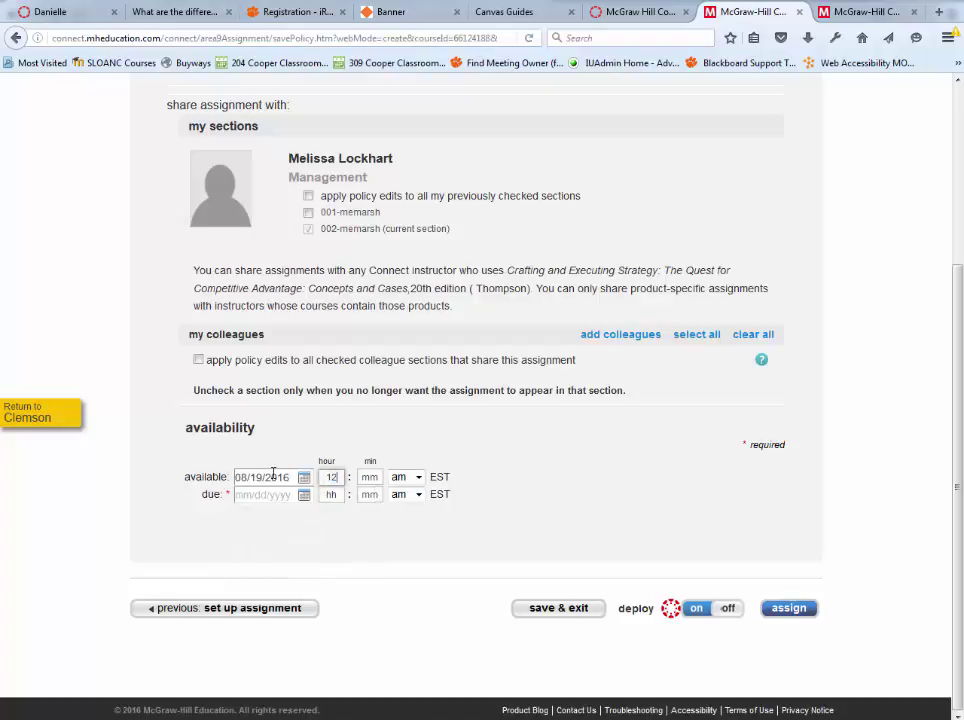
{"action": "left_click", "coordinate": [364, 477]}
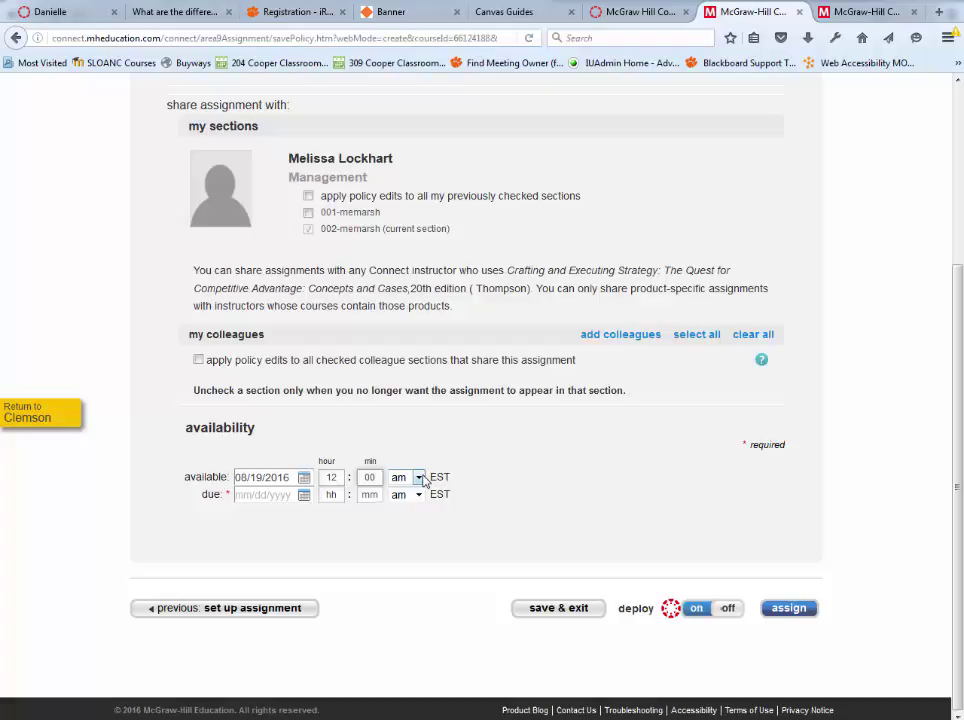
{"action": "left_click", "coordinate": [302, 495]}
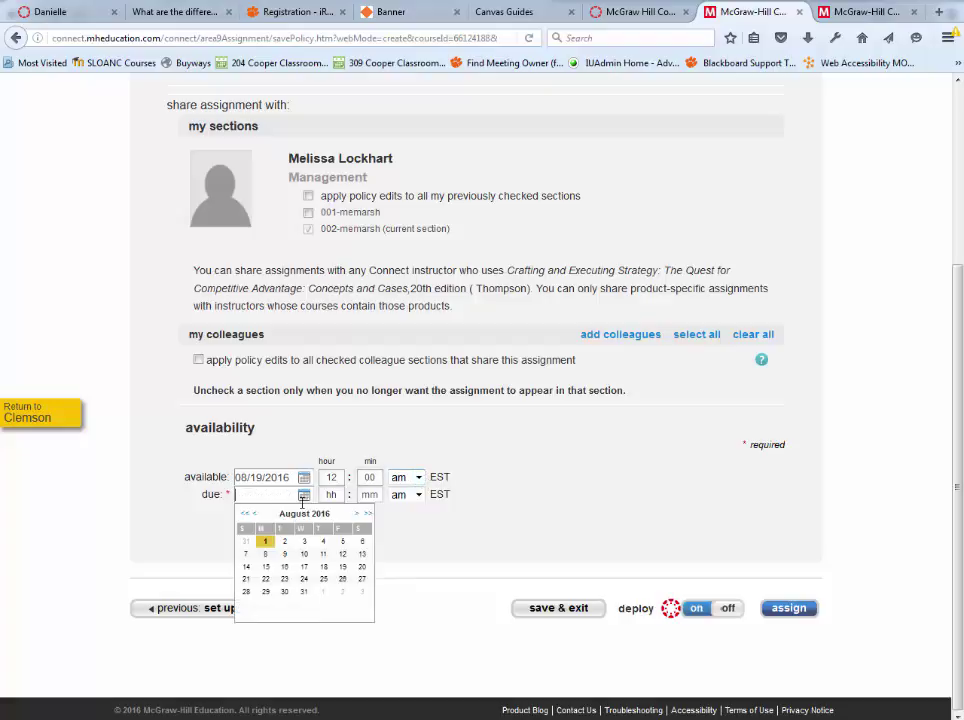
{"action": "left_click", "coordinate": [343, 581]}
{"action": "left_click", "coordinate": [333, 495]}
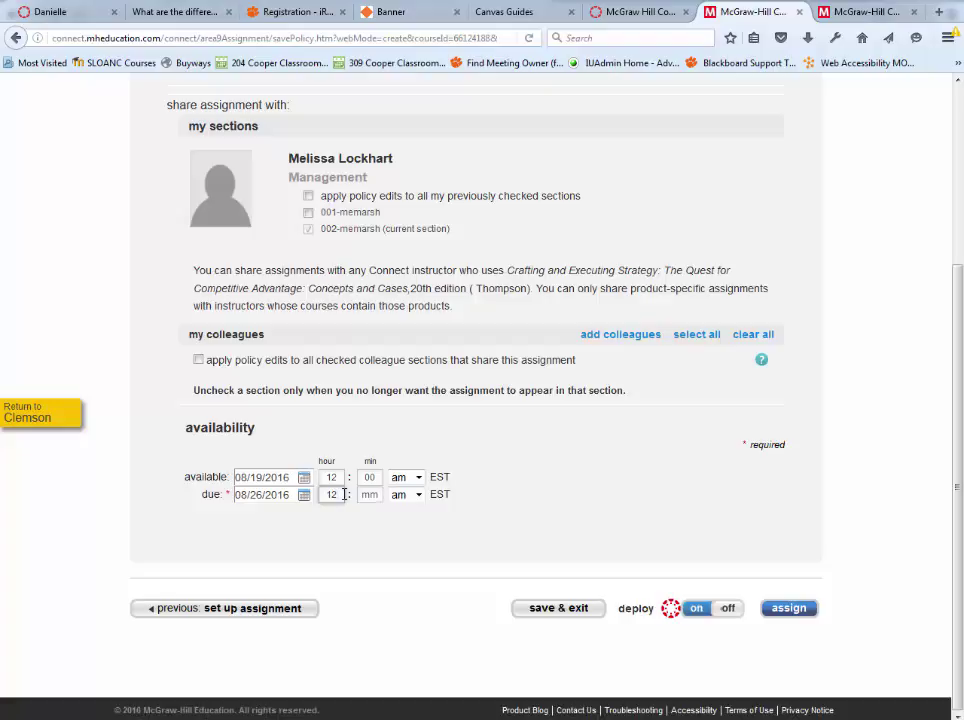
{"action": "key", "text": "Tab"}
{"action": "type", "text": "0"}
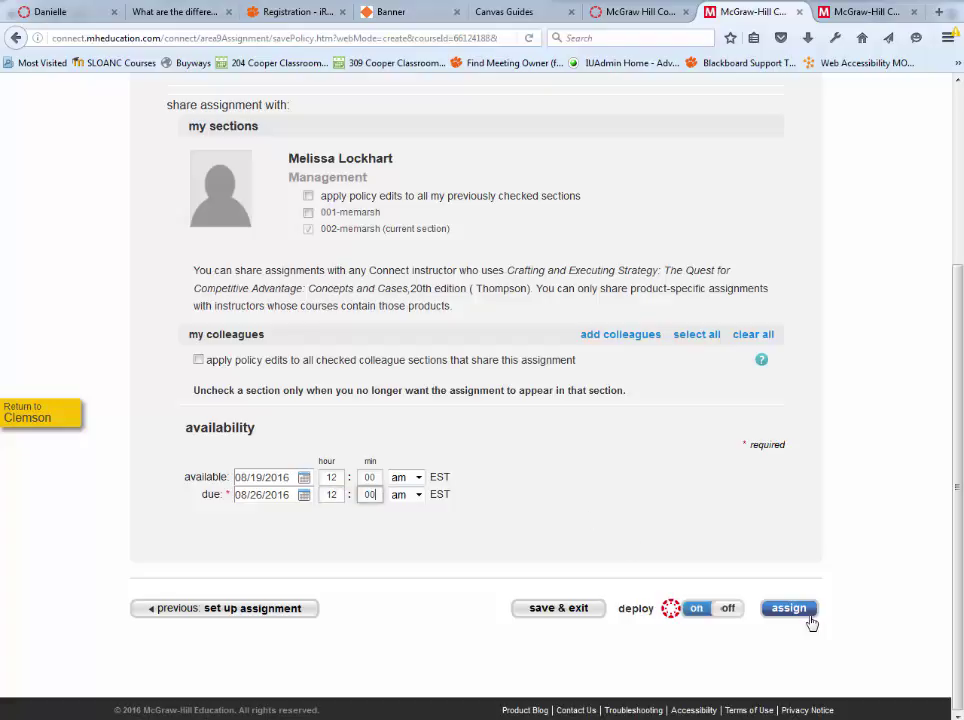
{"action": "left_click", "coordinate": [805, 612]}
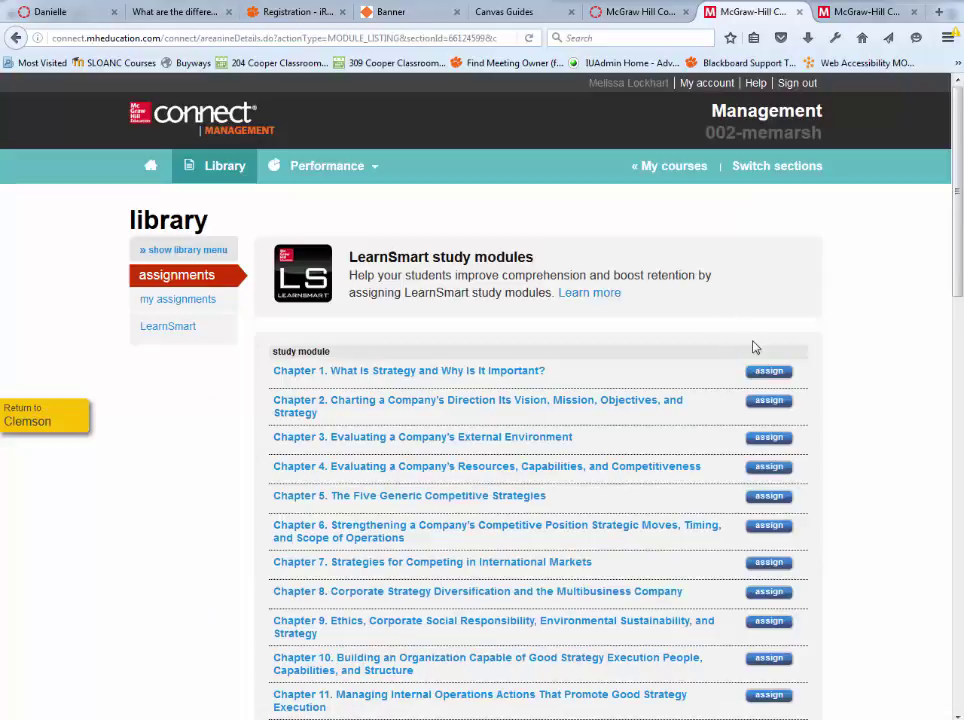
Browse My assignments, the RES. Case 10 entry, and the library's eBook resources page.
{"action": "left_click", "coordinate": [184, 300]}
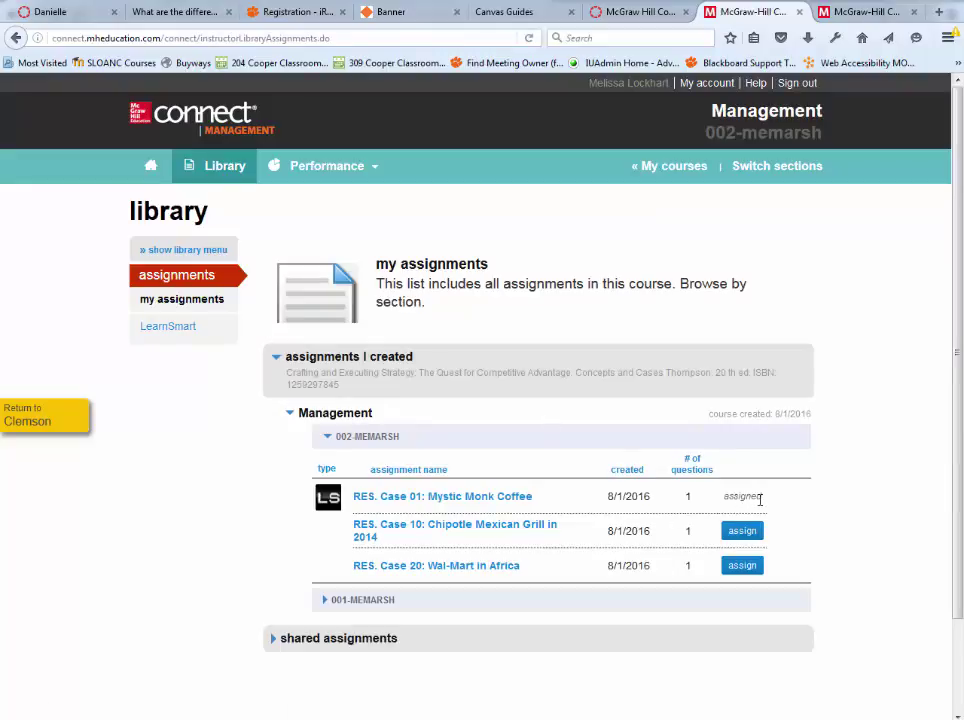
{"action": "left_click", "coordinate": [743, 534]}
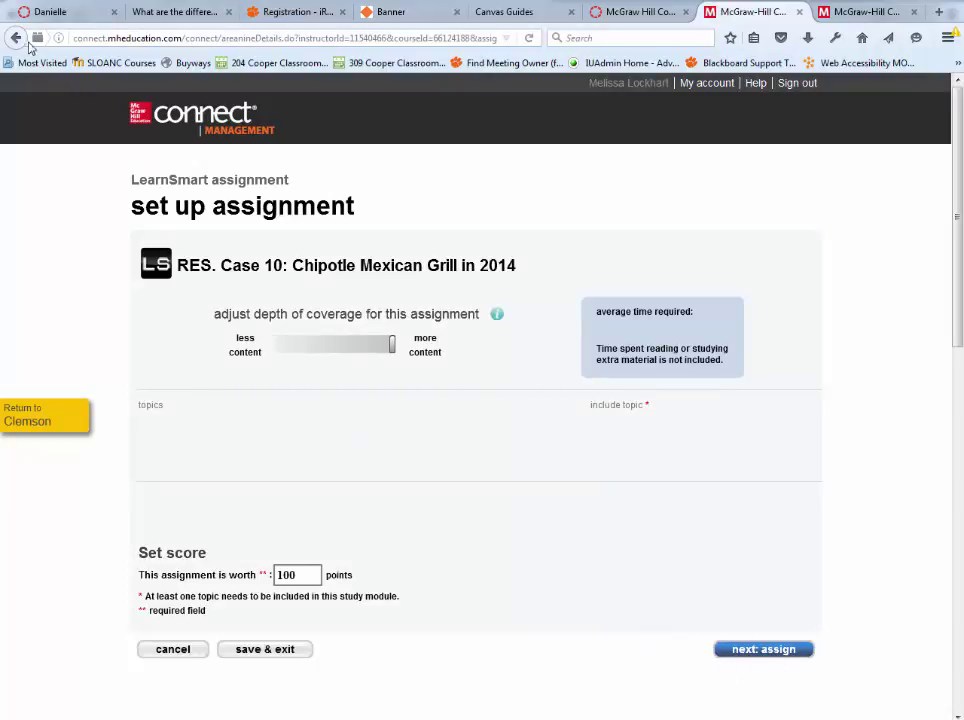
{"action": "left_click", "coordinate": [15, 38]}
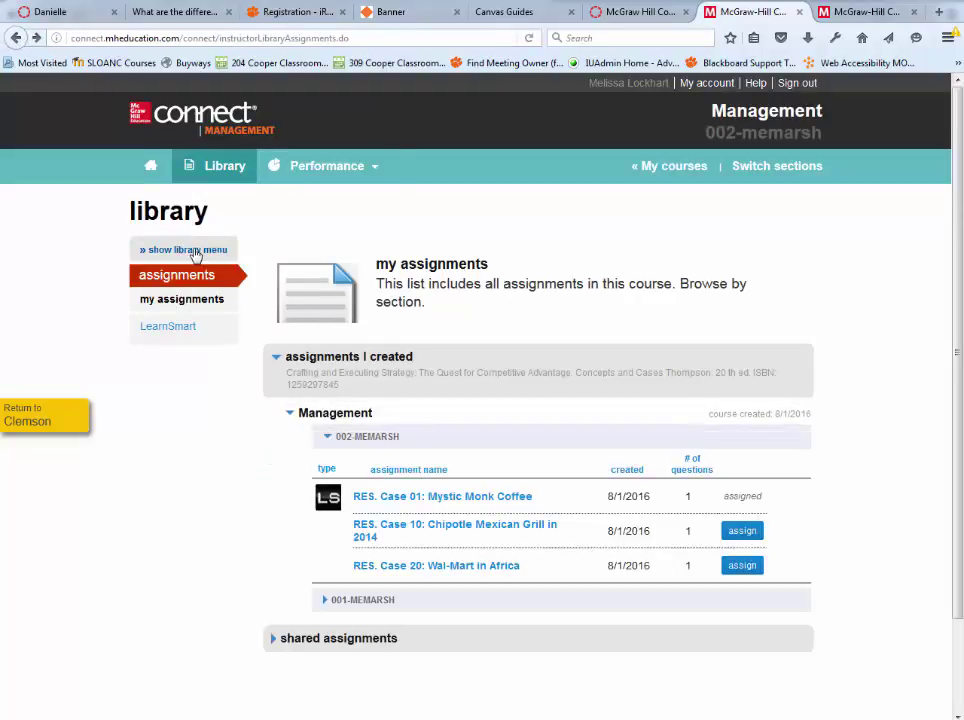
{"action": "left_click", "coordinate": [195, 252]}
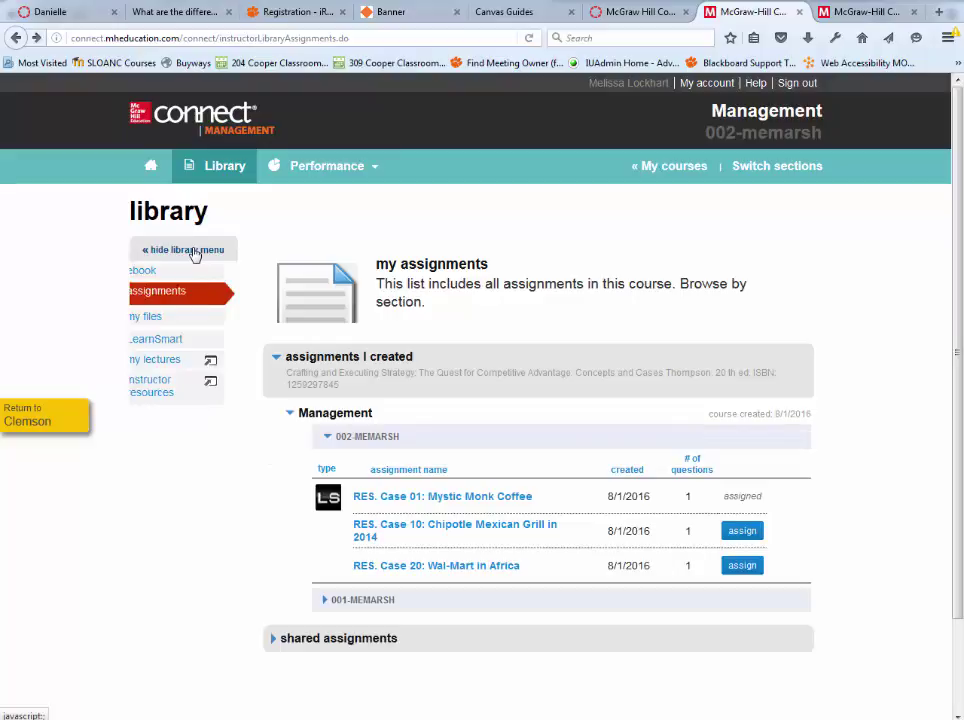
{"action": "left_click", "coordinate": [157, 271]}
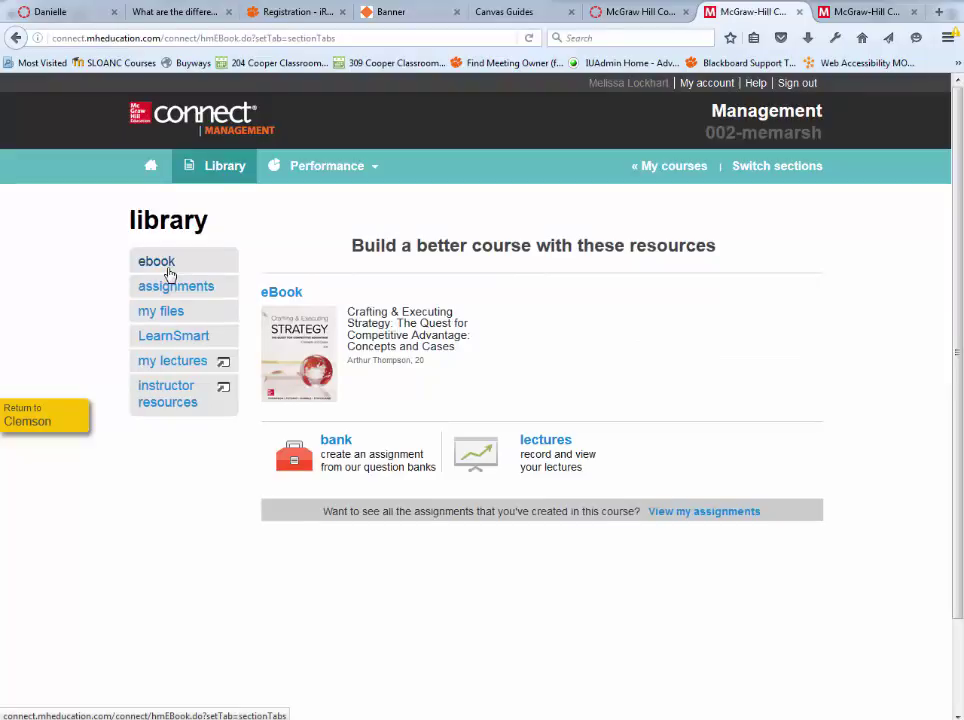
Via My courses, open 002-memarsh's Chipotle Mexican Grill case and its assign-to-students page.
{"action": "left_click", "coordinate": [672, 168]}
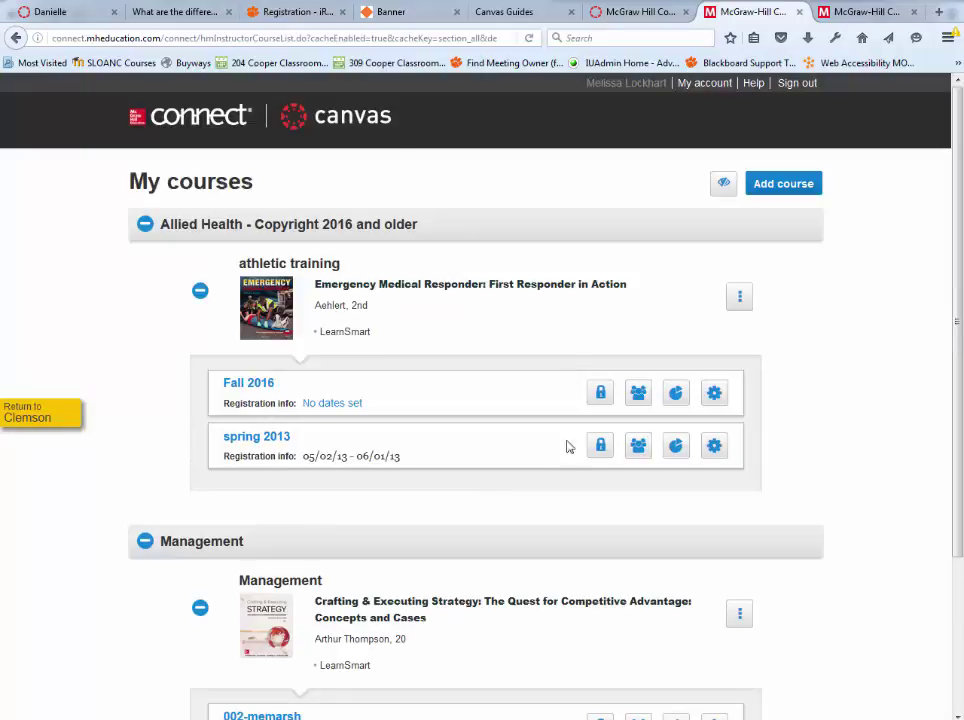
{"action": "scroll", "coordinate": [575, 467], "scroll_direction": "down", "scroll_amount": 1}
{"action": "scroll", "coordinate": [575, 467], "scroll_direction": "down", "scroll_amount": 3}
{"action": "left_click", "coordinate": [285, 523]}
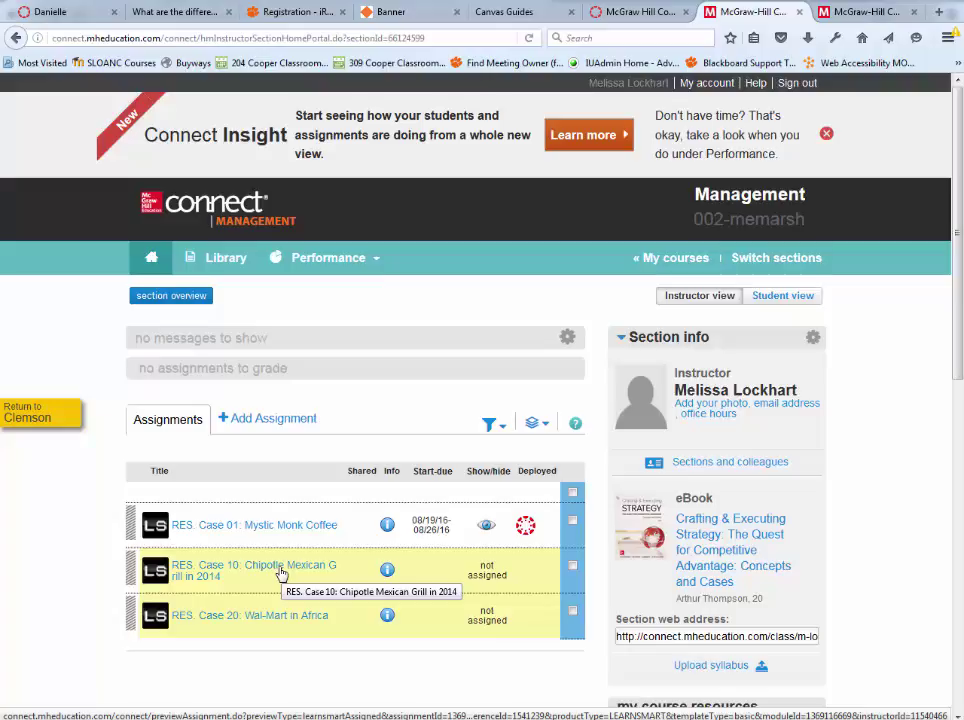
{"action": "left_click", "coordinate": [281, 574]}
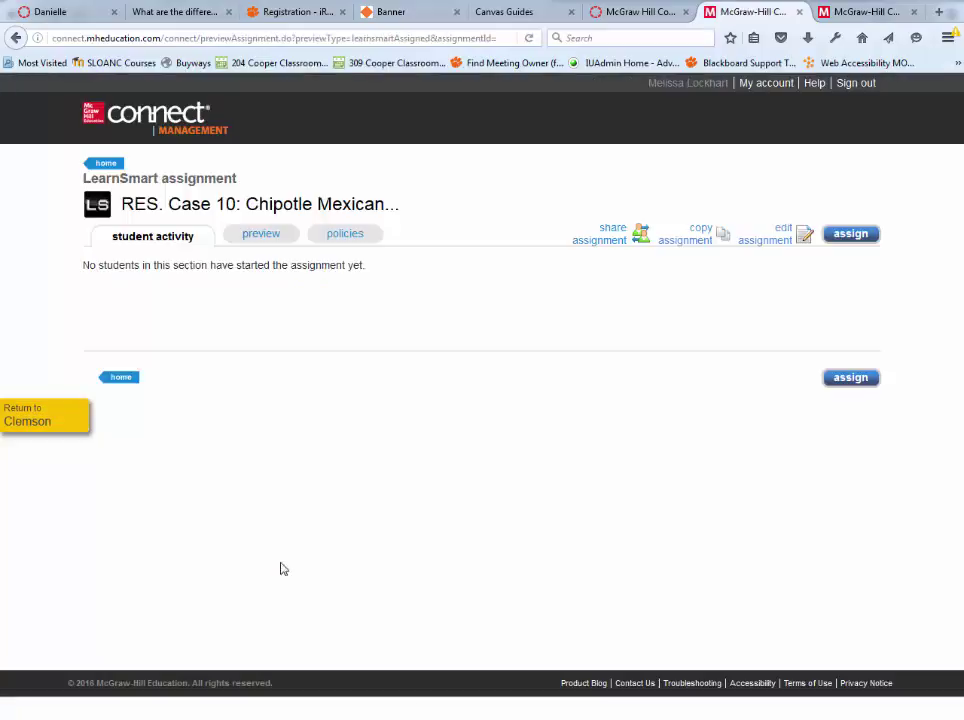
{"action": "left_click", "coordinate": [834, 386]}
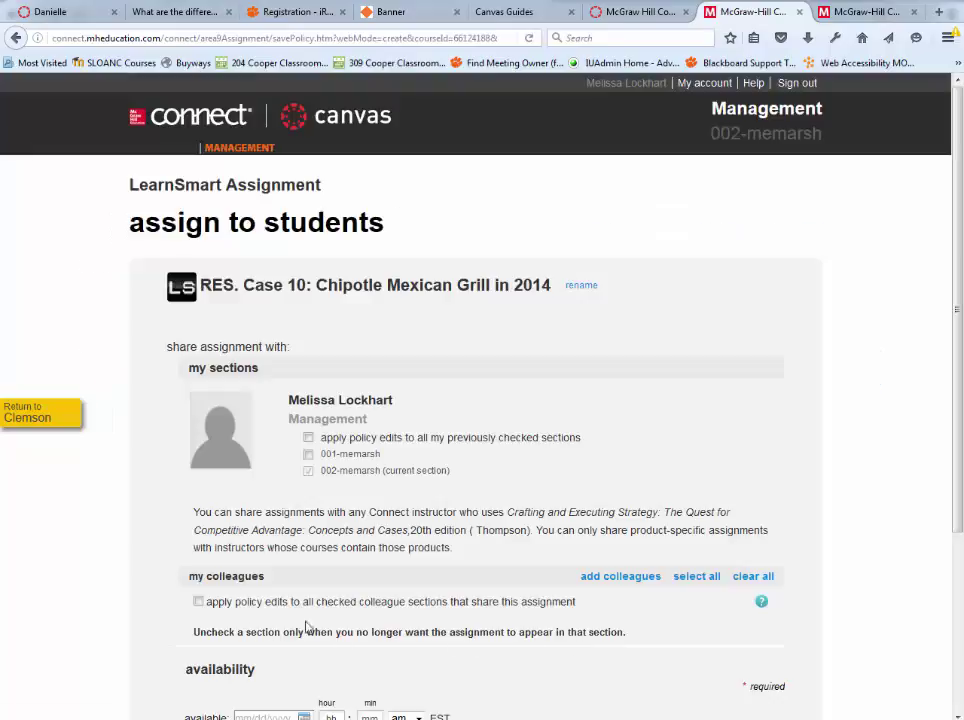
Make the Chipotle case available on 08/26/2016 at 12:00 am.
{"action": "scroll", "coordinate": [308, 627], "scroll_direction": "down", "scroll_amount": 3}
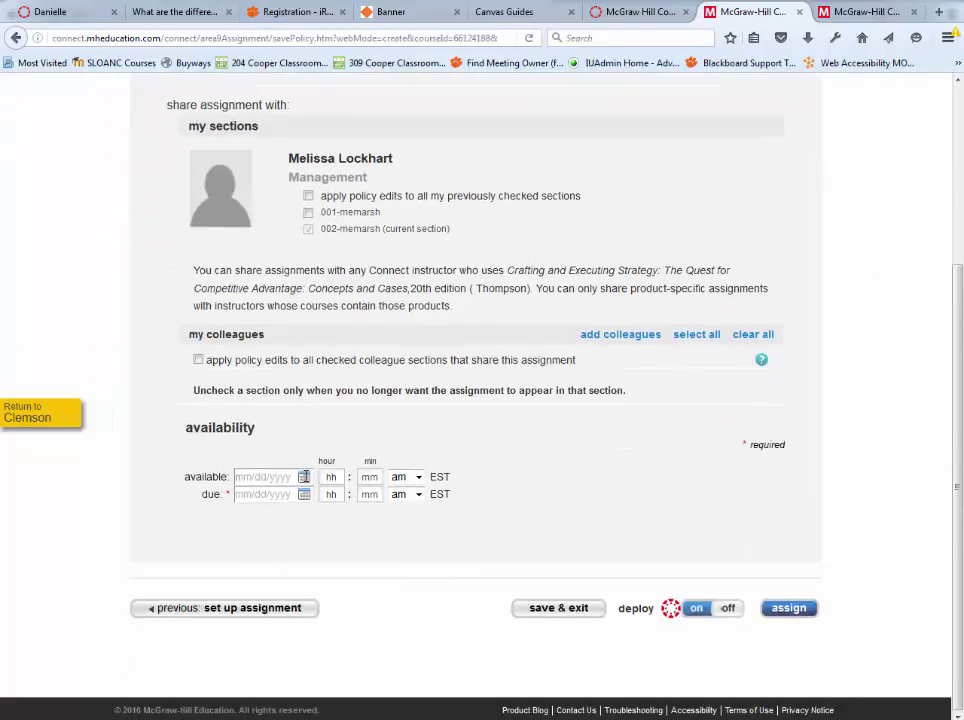
{"action": "left_click", "coordinate": [304, 477]}
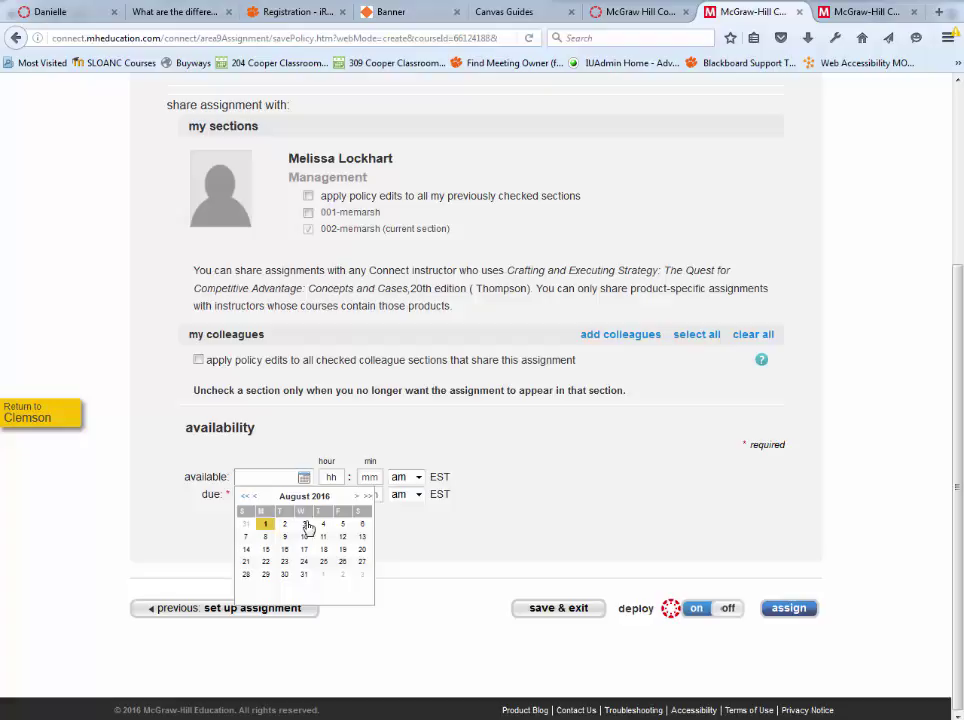
{"action": "left_click", "coordinate": [342, 561]}
{"action": "left_click", "coordinate": [331, 477]}
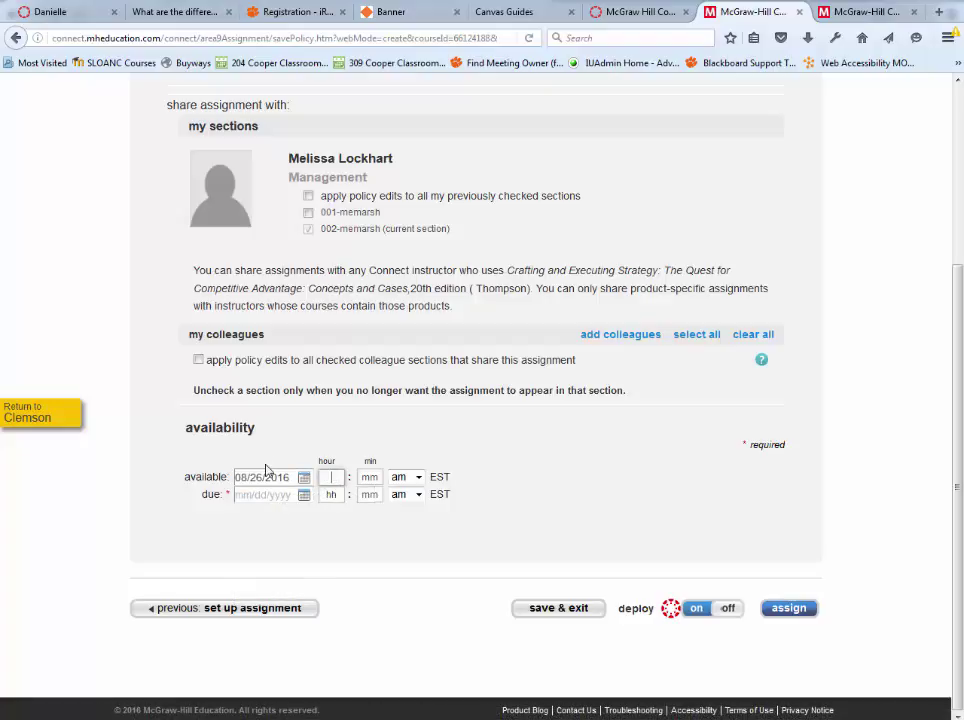
{"action": "key", "text": "Tab"}
{"action": "type", "text": "0"}
{"action": "key", "text": "Tab"}
Set the Chipotle case due 09/02/2016 at 12:00 am and assign it.
{"action": "left_click", "coordinate": [281, 491]}
{"action": "left_click", "coordinate": [360, 516]}
{"action": "left_click", "coordinate": [343, 542]}
{"action": "left_click", "coordinate": [340, 493]}
{"action": "type", "text": "1200"}
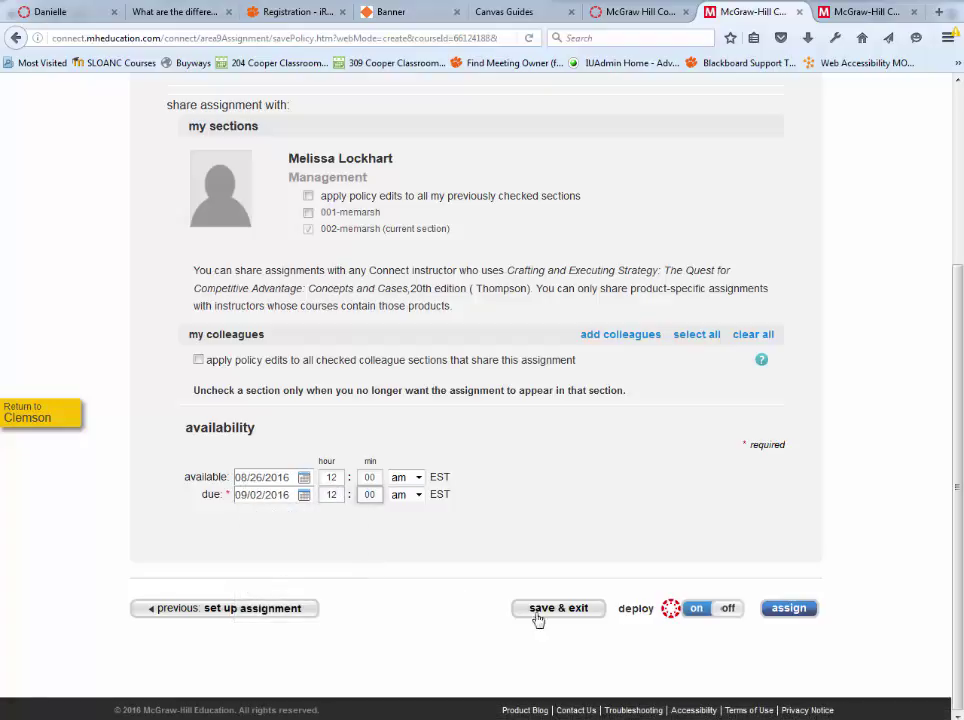
{"action": "left_click", "coordinate": [786, 610]}
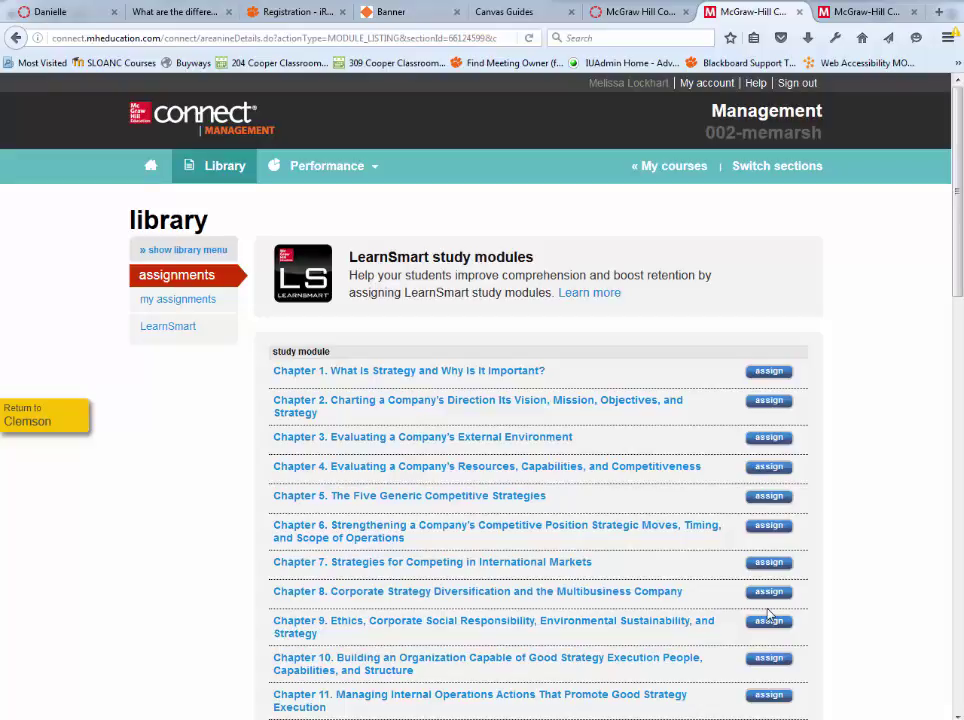
{"action": "scroll", "coordinate": [768, 615], "scroll_direction": "down", "scroll_amount": 2}
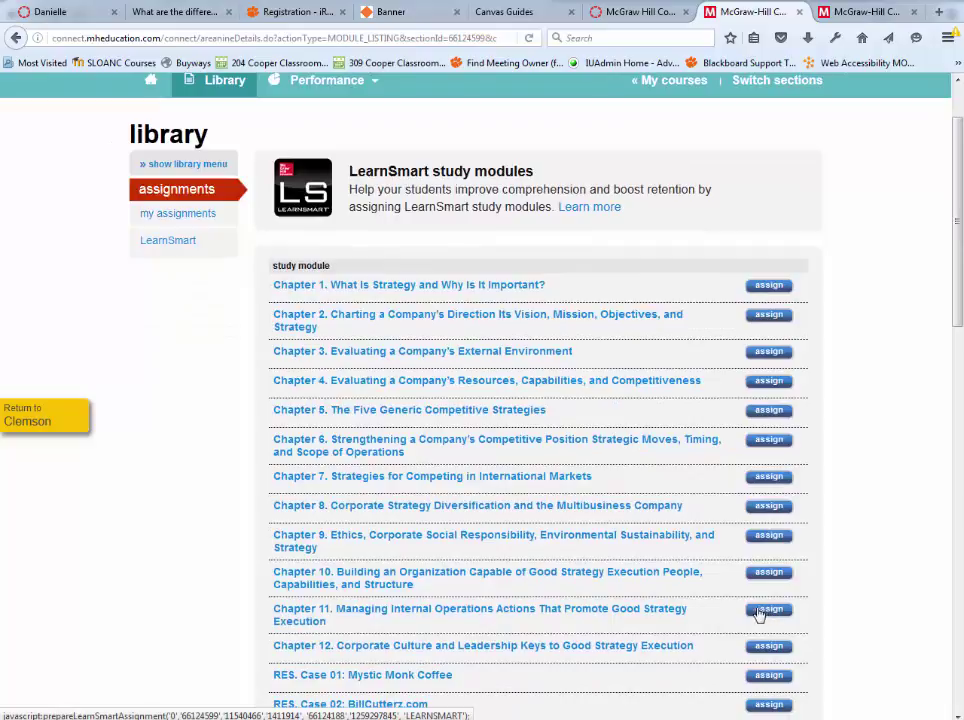
Return to the Canvas course and show the Management 101 assignments list with both Connect cases.
{"action": "left_click", "coordinate": [632, 14]}
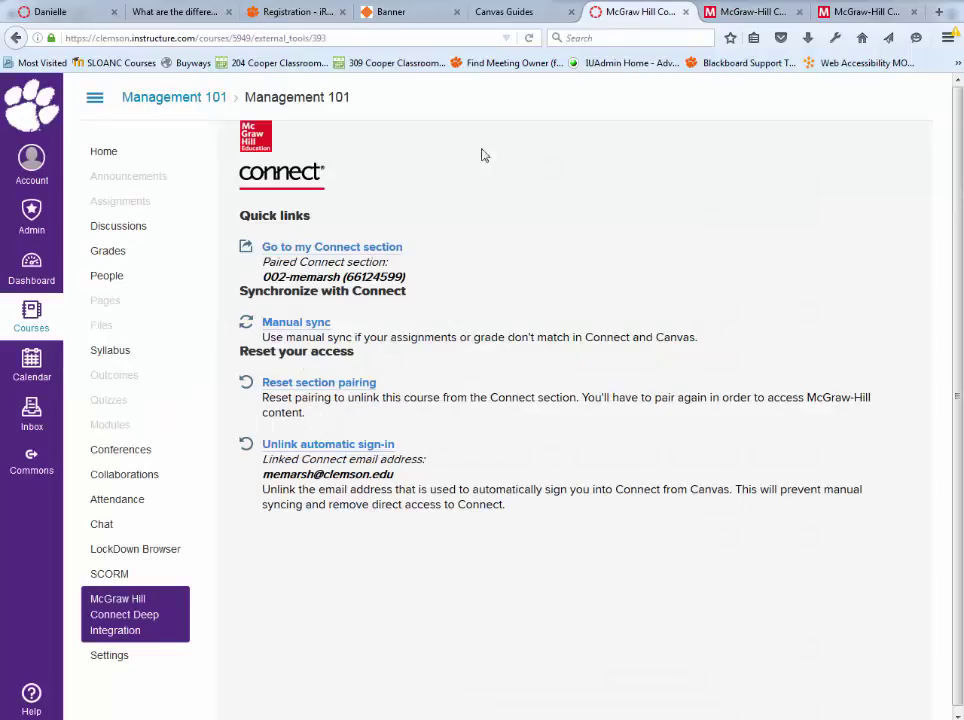
{"action": "left_click", "coordinate": [126, 210]}
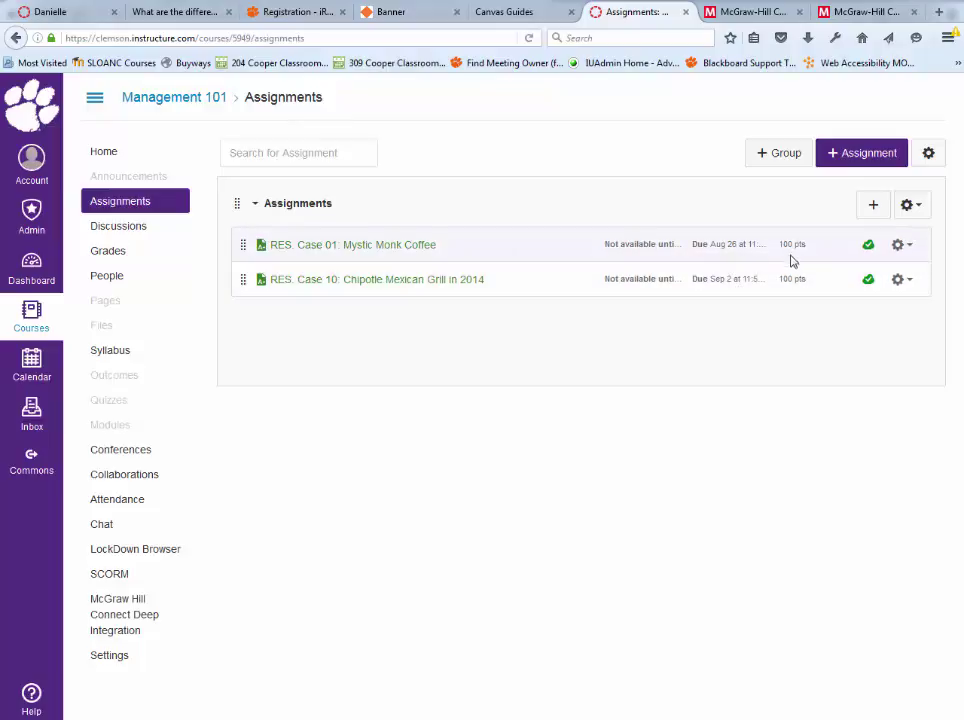
Change the Mystic Monk Coffee and Chipotle Mexican Grill assignments from 100 to 0 points.
{"action": "left_click", "coordinate": [912, 250]}
{"action": "left_click", "coordinate": [856, 289]}
{"action": "double_click", "coordinate": [484, 431]}
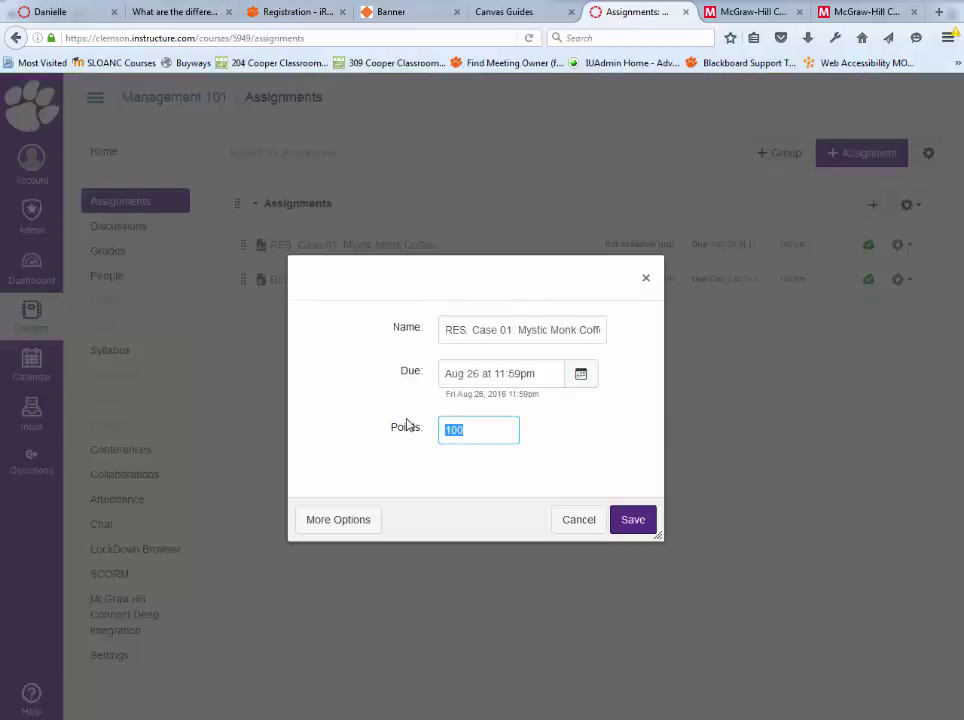
{"action": "type", "text": "0"}
{"action": "left_click", "coordinate": [636, 519]}
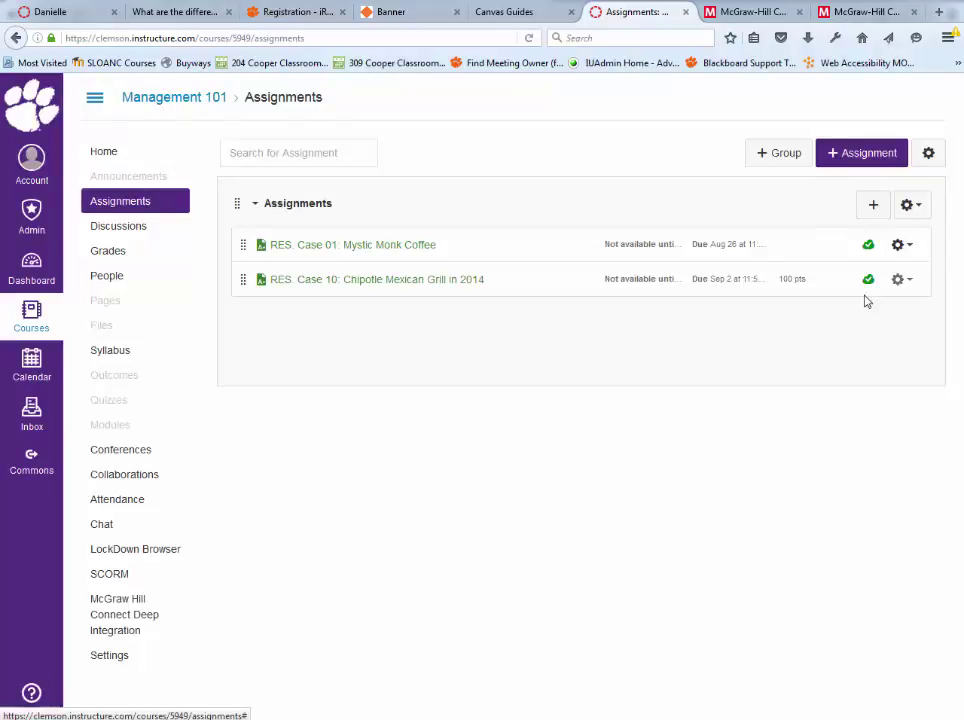
{"action": "left_click", "coordinate": [906, 284]}
{"action": "left_click", "coordinate": [861, 327]}
{"action": "double_click", "coordinate": [484, 431]}
{"action": "type", "text": "0"}
{"action": "left_click", "coordinate": [641, 524]}
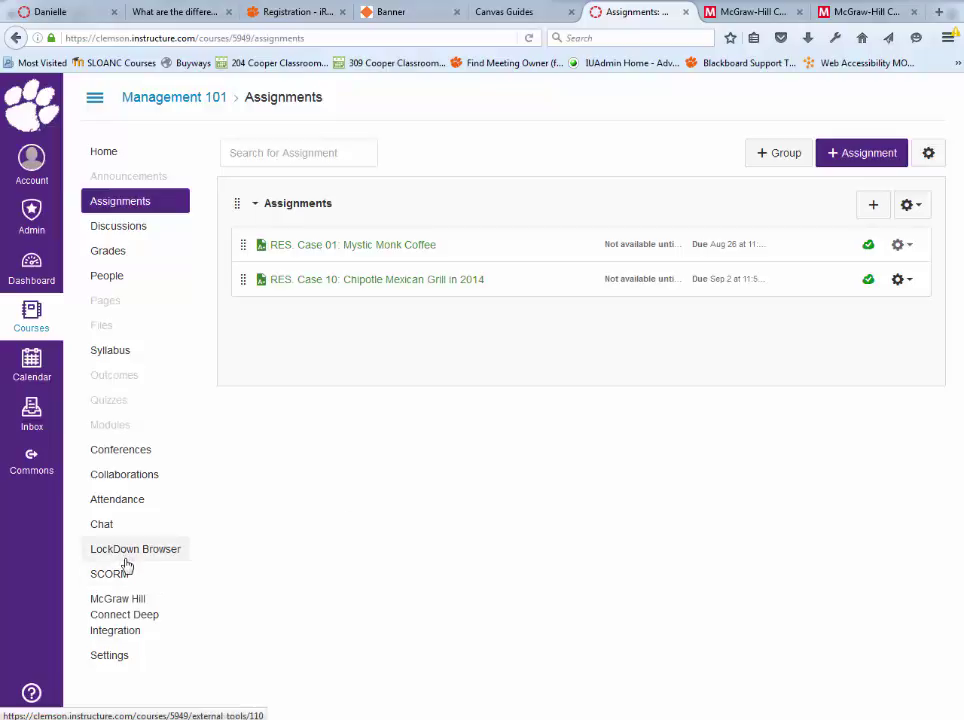
Mute the Case 01 and Case 10 assignments in the gradebook and shrink both columns nearly closed.
{"action": "left_click", "coordinate": [112, 253]}
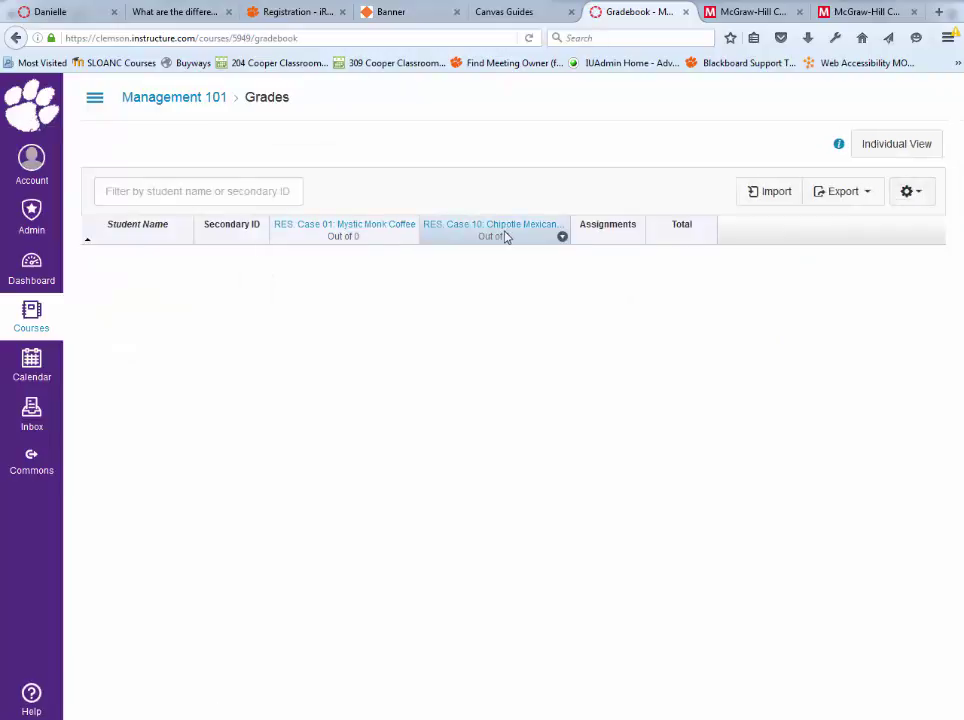
{"action": "left_click", "coordinate": [411, 237]}
{"action": "left_click", "coordinate": [388, 288]}
{"action": "left_click", "coordinate": [558, 546]}
{"action": "left_click", "coordinate": [562, 238]}
{"action": "left_click", "coordinate": [553, 289]}
{"action": "left_click", "coordinate": [557, 547]}
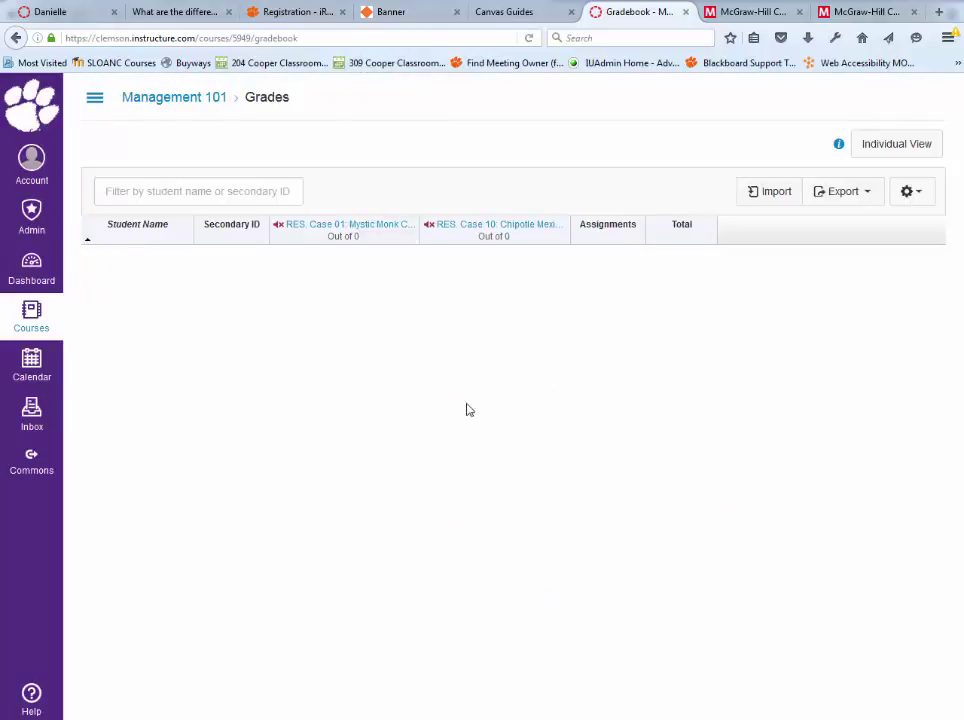
{"action": "left_click_drag", "start_coordinate": [413, 236], "coordinate": [269, 239]}
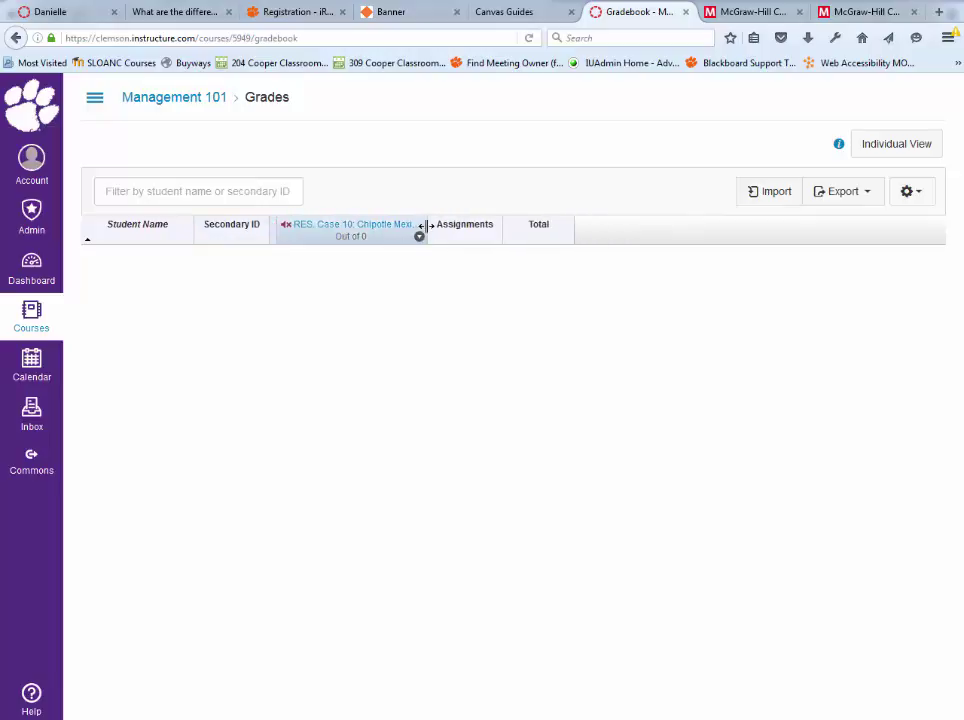
{"action": "left_click_drag", "start_coordinate": [422, 233], "coordinate": [280, 233]}
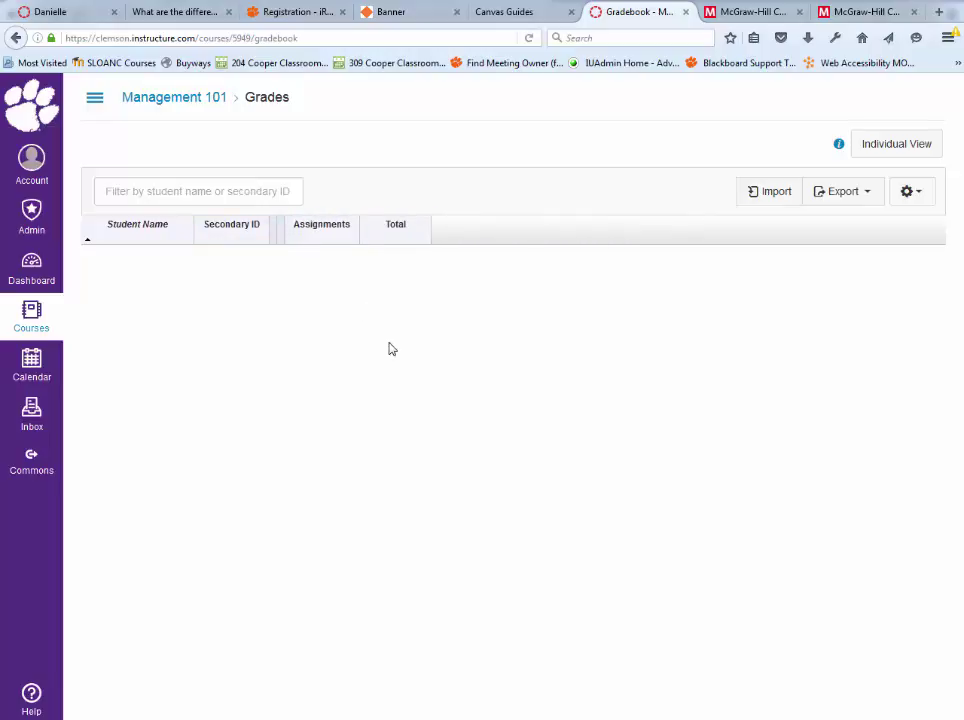